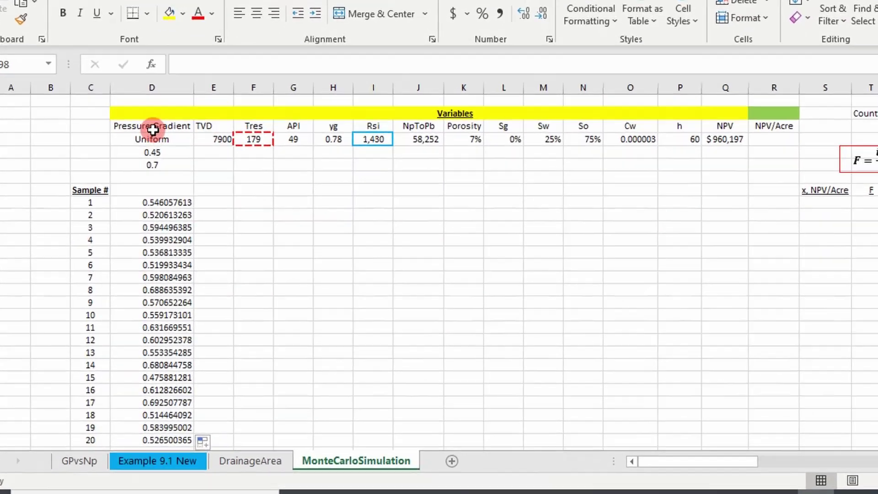
# Step: Review the variable headers from Pressure Gradient to NPV, then switch to the Example 9.1 New sheet
pyautogui.moveTo(153, 130); pyautogui.dragTo(708, 128)
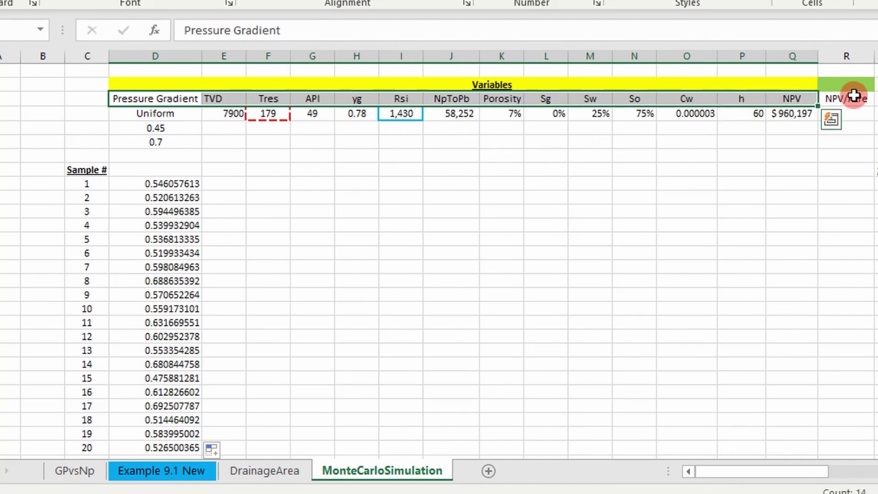
pyautogui.click(751, 147)
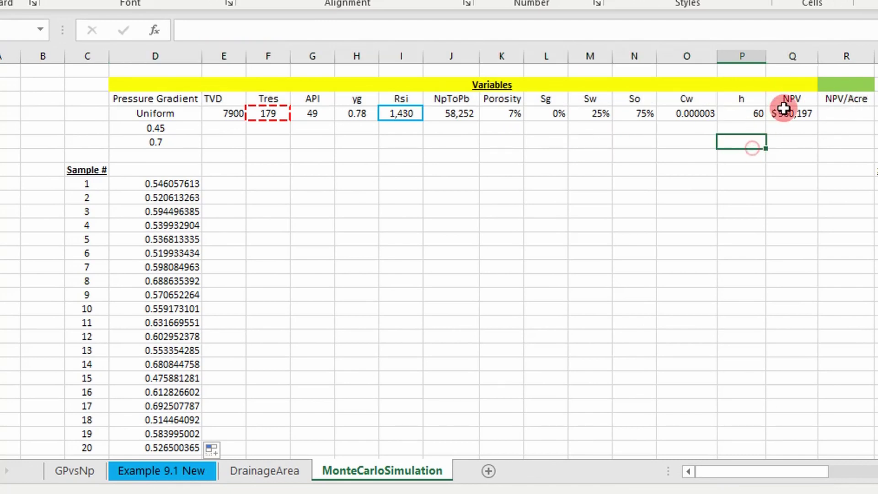
pyautogui.click(786, 102)
pyautogui.click(174, 469)
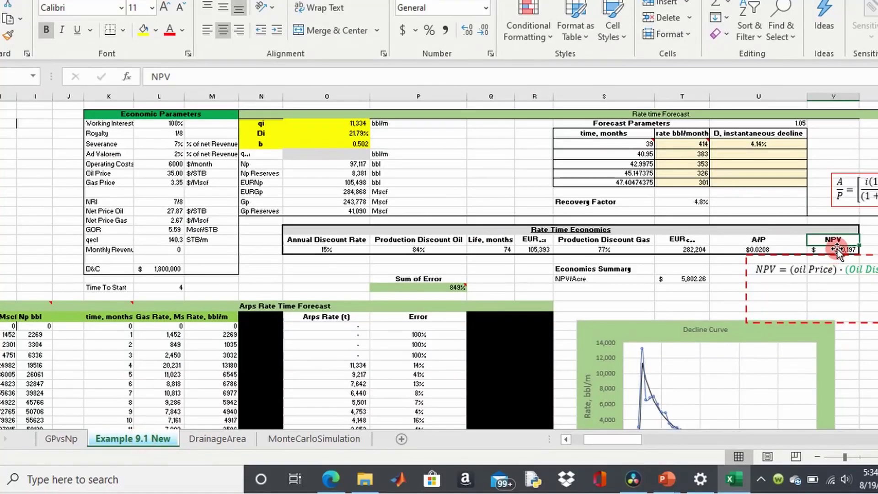
# Step: Go from the MonteCarloSimulation sheet to the GPvsNp sheet and scroll to its top
pyautogui.click(313, 439)
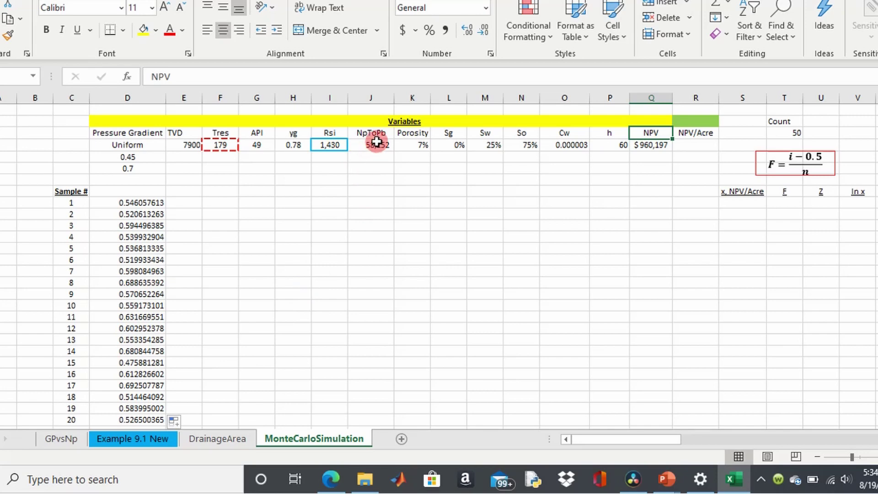
pyautogui.click(58, 443)
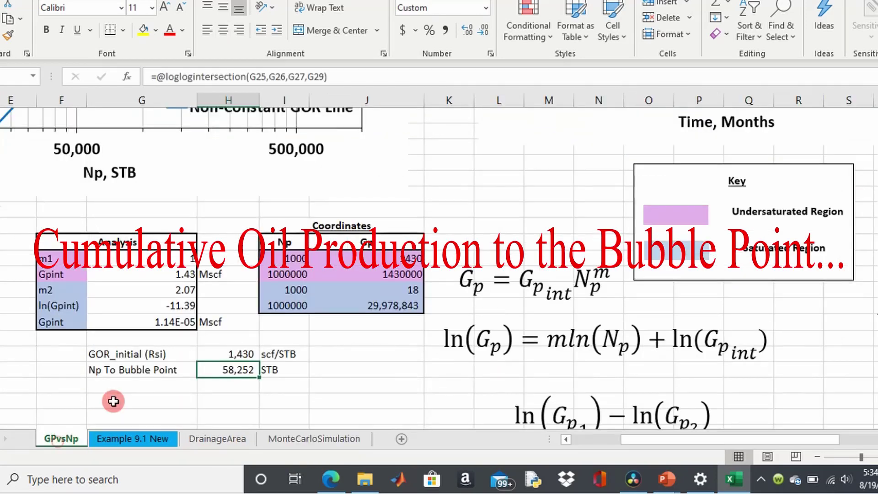
pyautogui.scroll(3, 114, 357)
pyautogui.scroll(2, 268, 362)
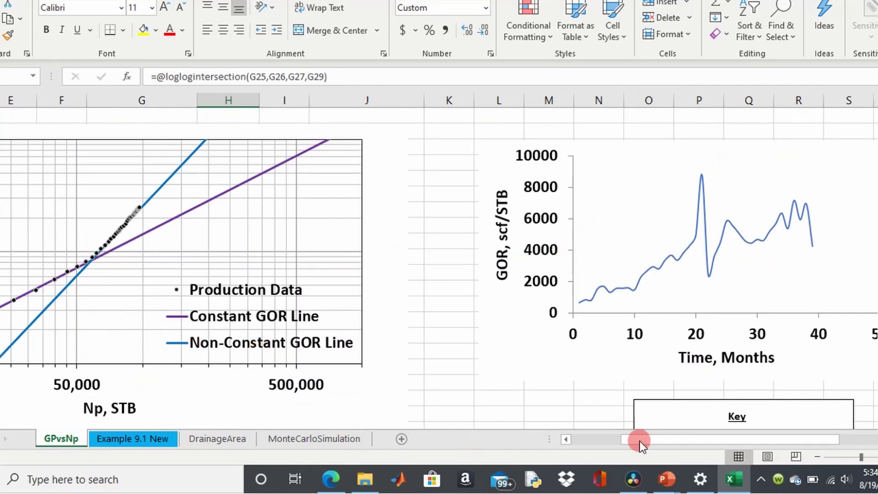
pyautogui.moveTo(665, 442); pyautogui.dragTo(628, 439)
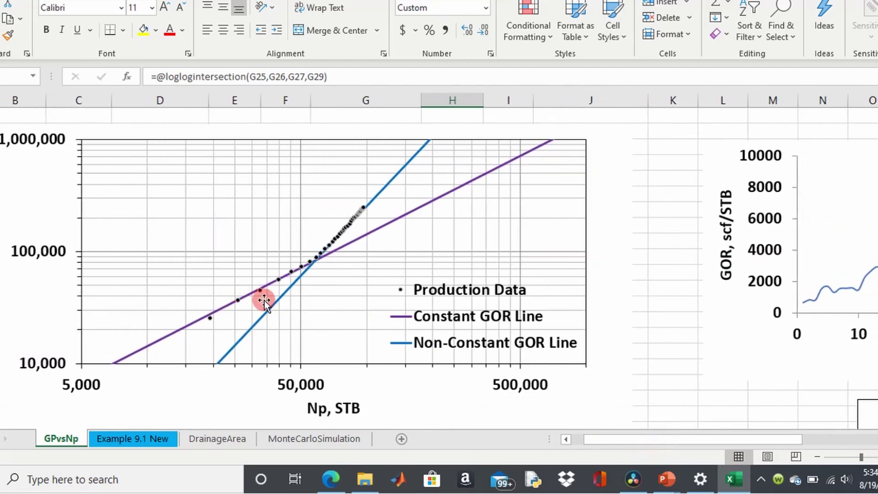
# Step: Select the Rsi and Np To Bubble Point values (H28:H29), then move to the DrainageArea sheet
pyautogui.scroll(-2, 384, 247)
pyautogui.scroll(-3, 398, 209)
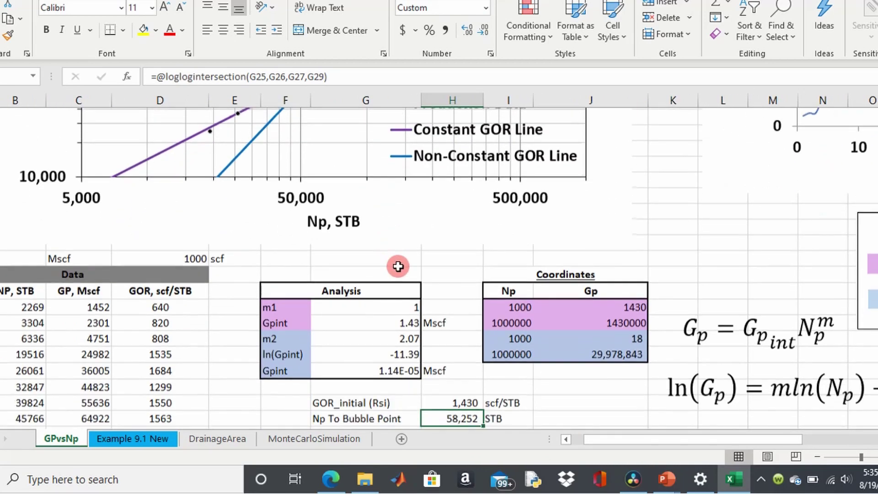
pyautogui.moveTo(458, 358); pyautogui.dragTo(438, 380)
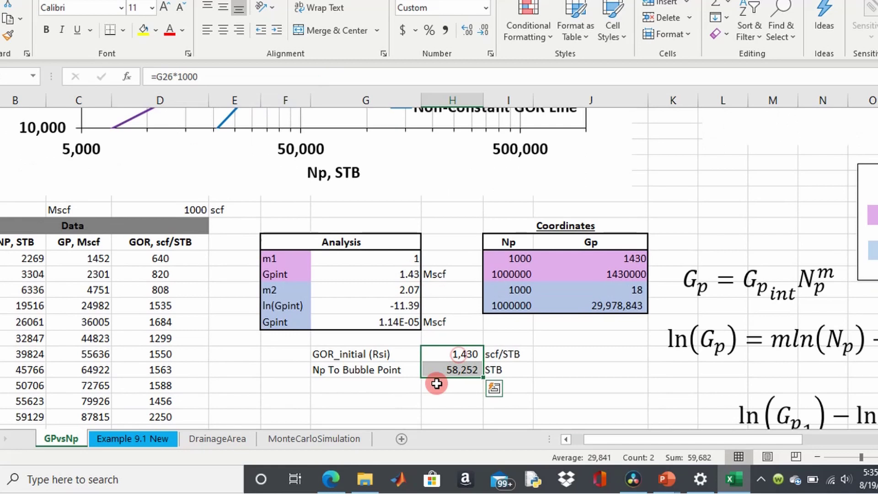
pyautogui.click(234, 443)
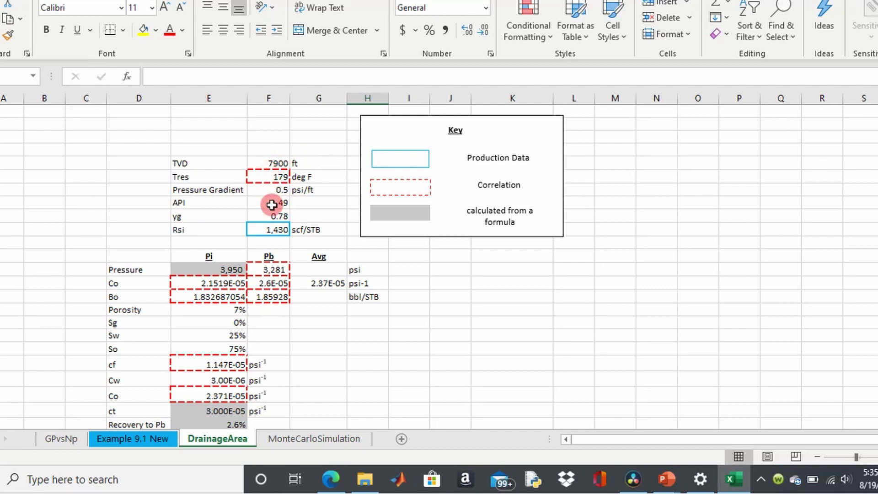
# Step: Scroll the DrainageArea sheet to inspect the Drainage Area value in E24, then scroll back up
pyautogui.scroll(-3, 277, 192)
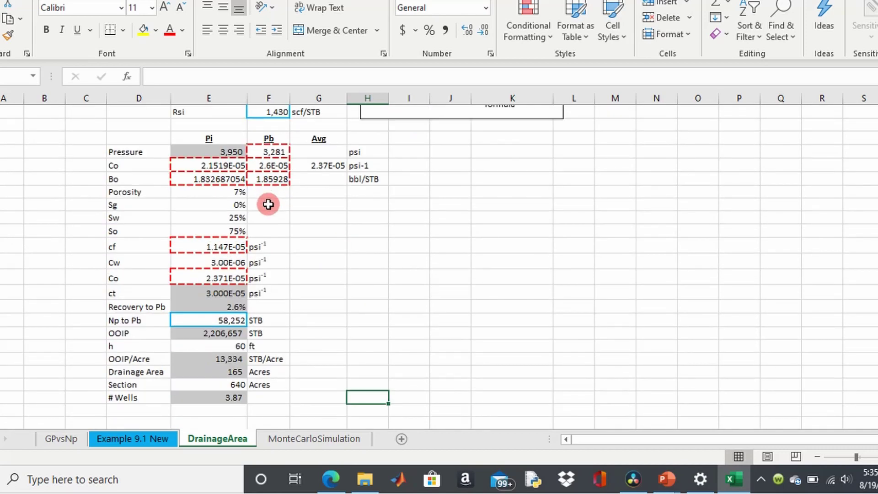
pyautogui.scroll(-1, 269, 200)
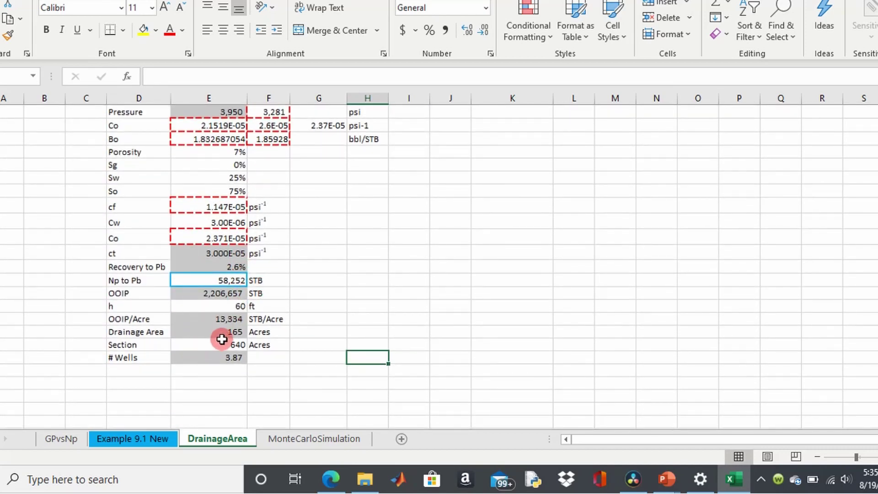
pyautogui.click(223, 336)
pyautogui.scroll(2, 227, 334)
pyautogui.scroll(1, 215, 347)
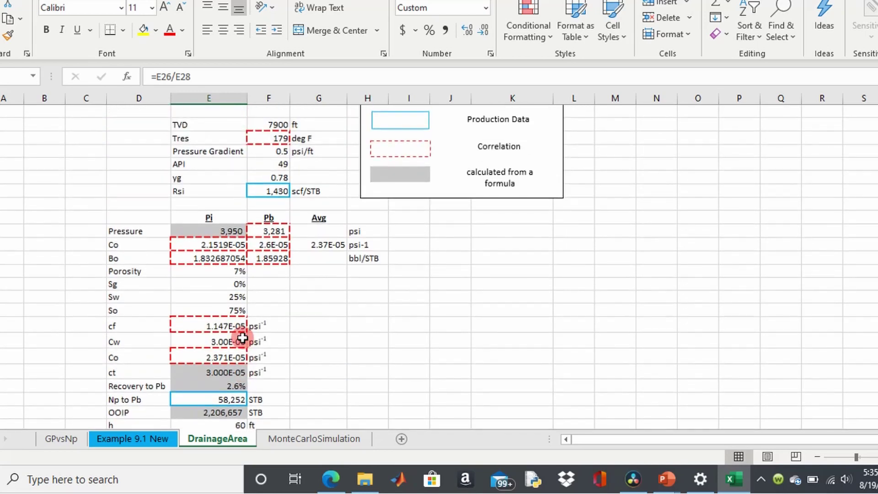
pyautogui.scroll(1, 309, 347)
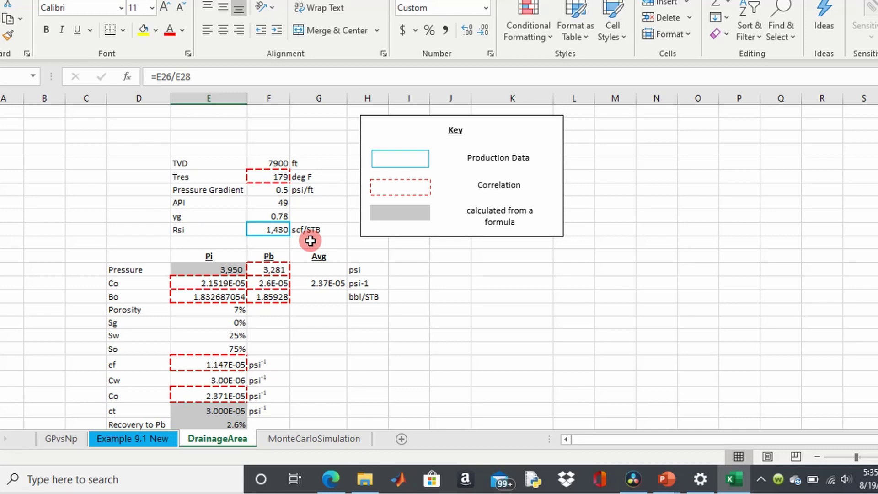
# Step: Back on MonteCarloSimulation, select the Pressure Gradient sample cells D9:D58
pyautogui.click(296, 436)
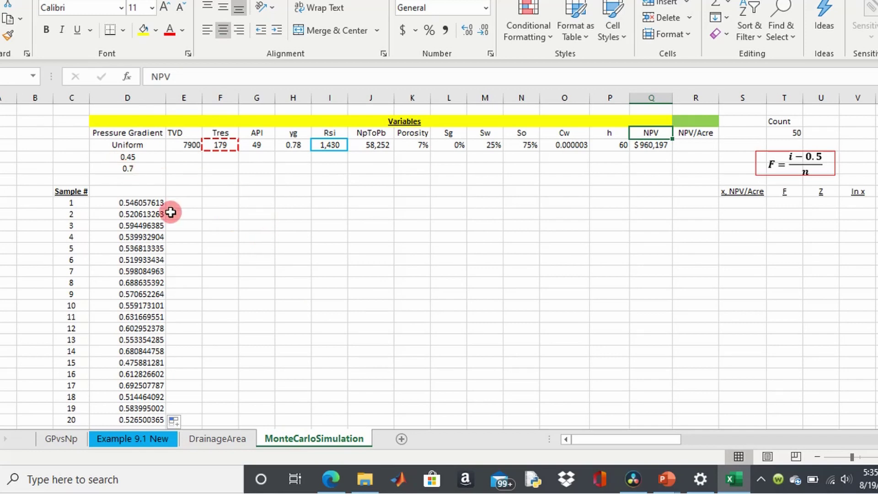
pyautogui.click(139, 203)
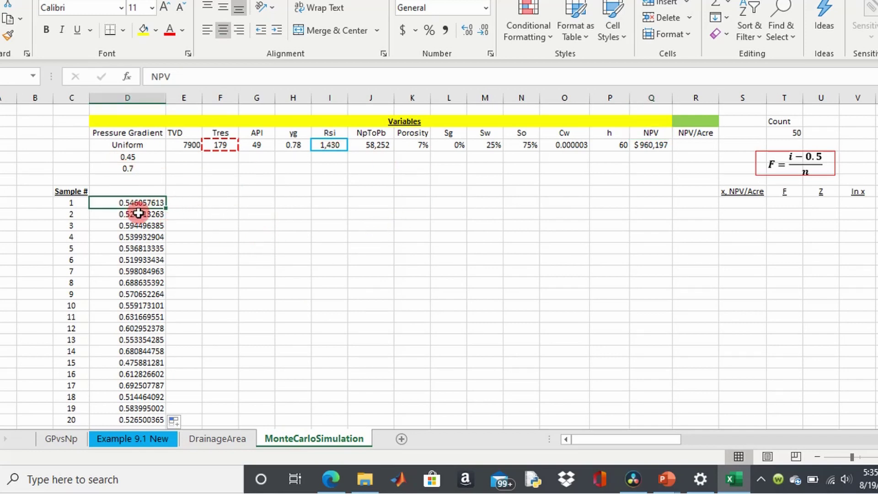
pyautogui.moveTo(139, 213); pyautogui.dragTo(138, 447)
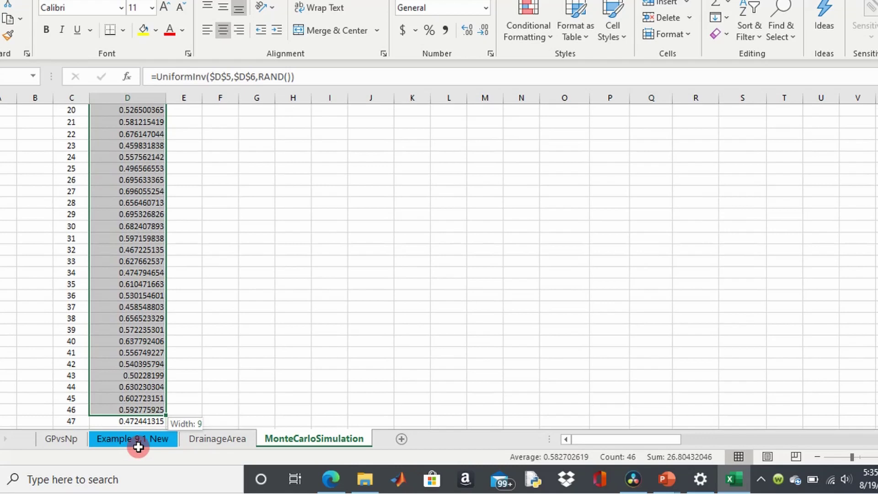
pyautogui.moveTo(138, 447); pyautogui.dragTo(145, 403)
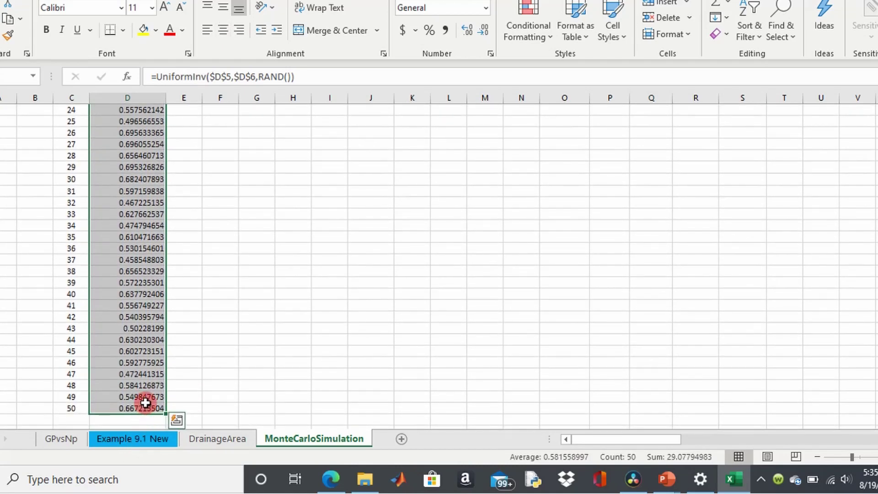
pyautogui.scroll(10, 190, 369)
# Step: Review the 0.45 lower bound, Pressure Gradient header, and TVD-through-NPV variables
pyautogui.click(134, 156)
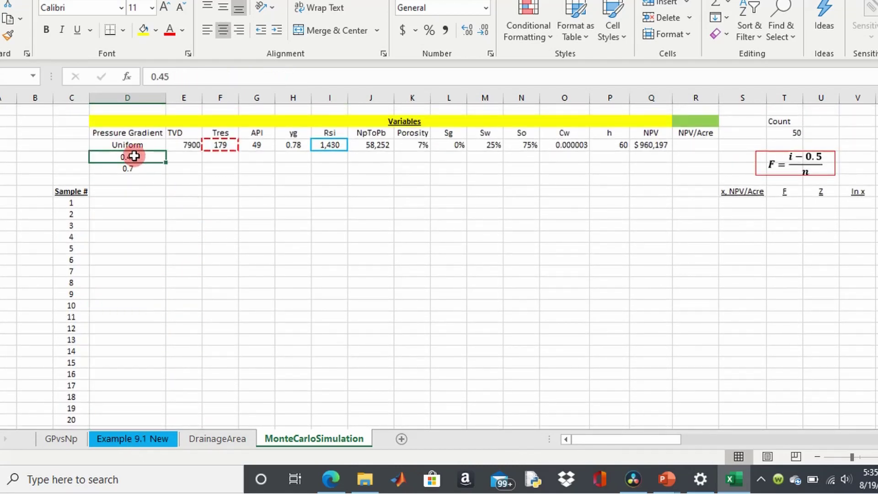
pyautogui.click(136, 132)
pyautogui.click(133, 156)
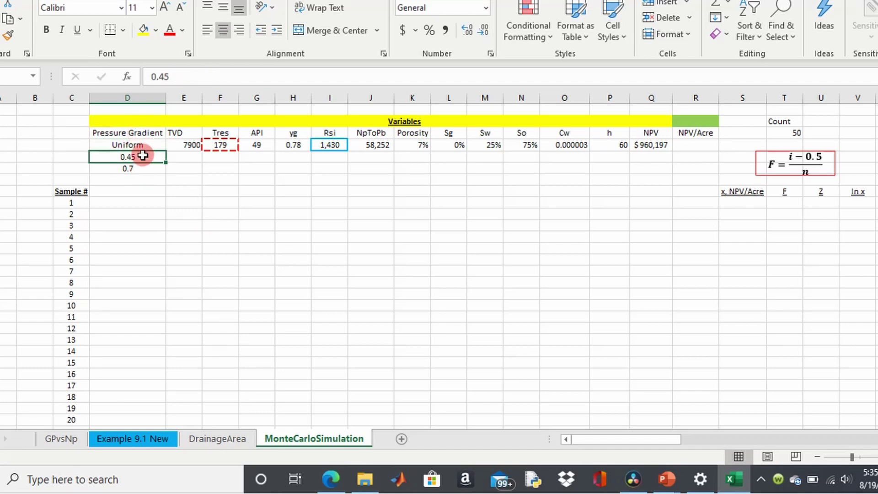
pyautogui.moveTo(137, 163); pyautogui.dragTo(132, 153)
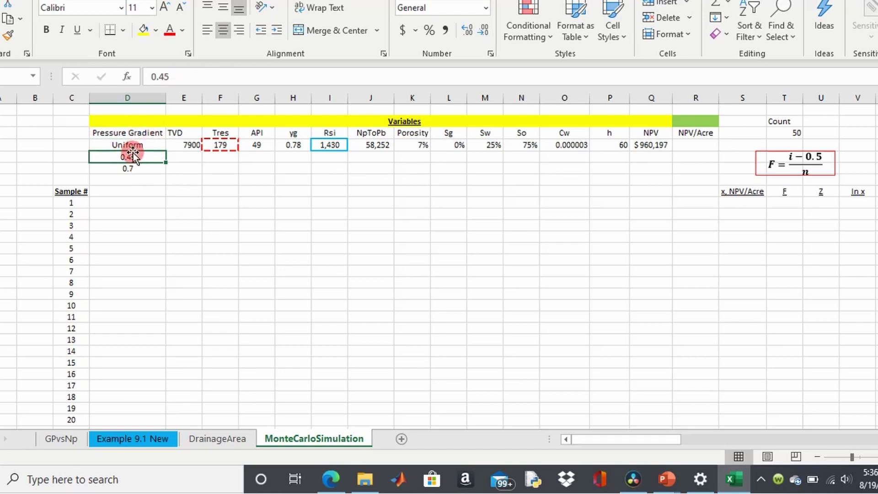
pyautogui.moveTo(180, 133); pyautogui.dragTo(648, 146)
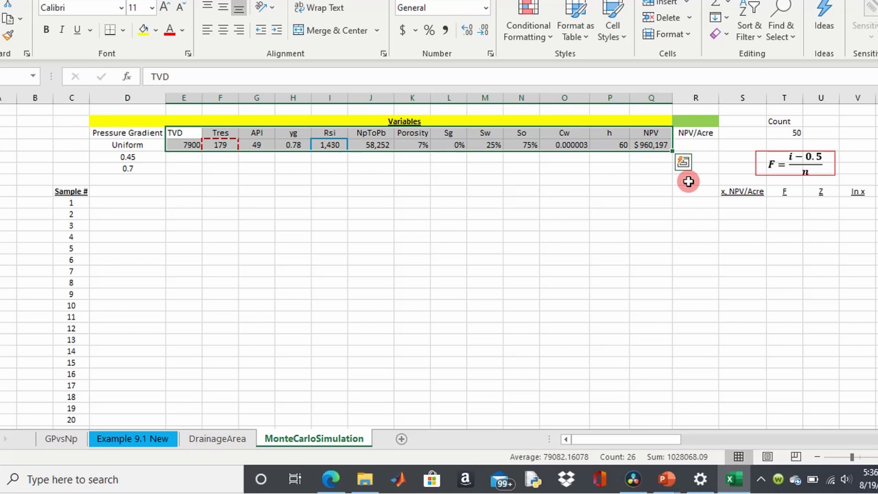
pyautogui.click(116, 203)
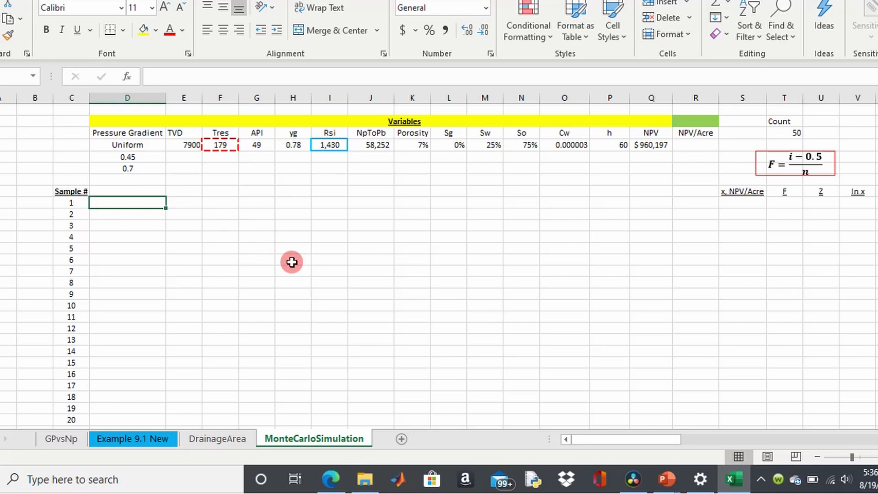
# Step: Start a UniformInv formula in sample 1's Pressure Gradient cell
pyautogui.write('=')
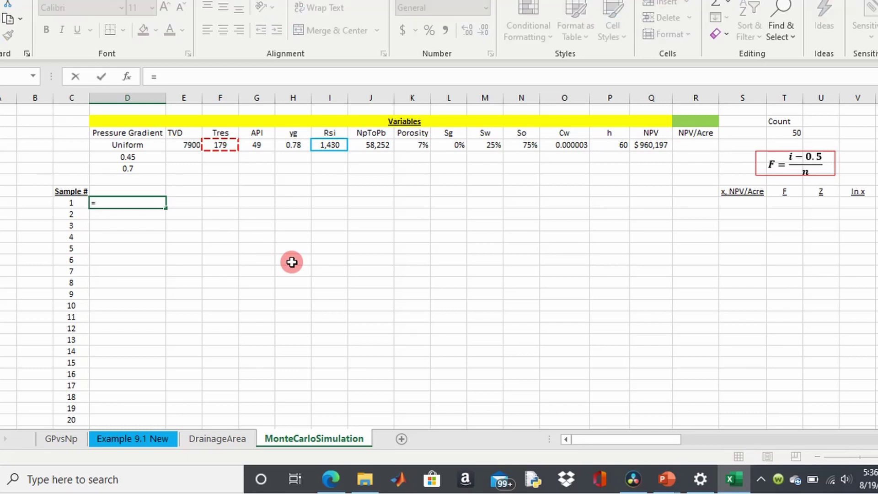
pyautogui.write('uni')
pyautogui.press('Down')
pyautogui.press('Down')
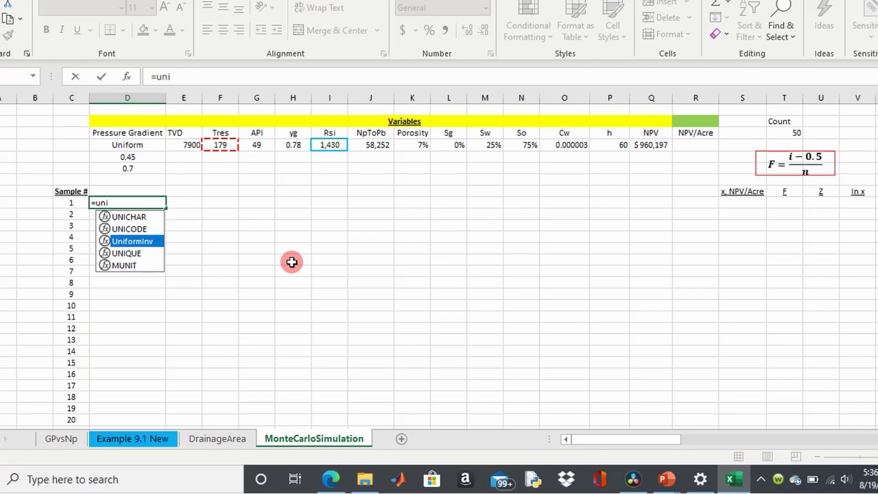
pyautogui.press('Down')
pyautogui.press('Up')
pyautogui.press('Tab')
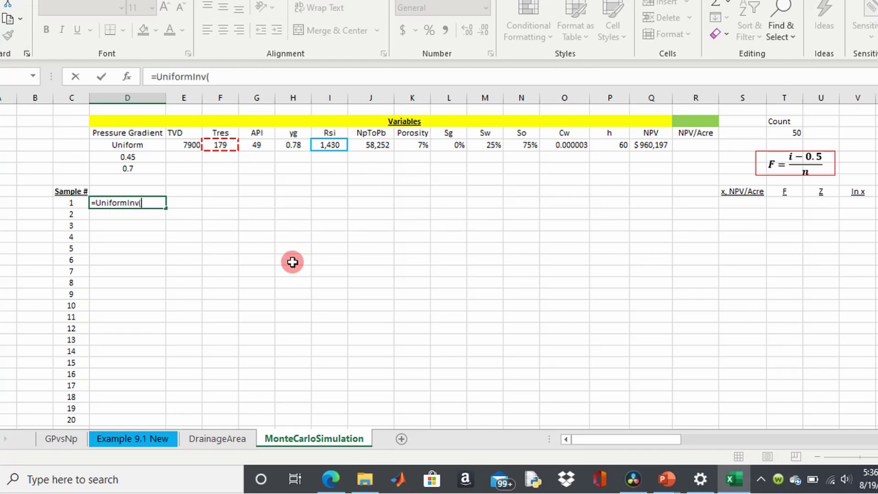
pyautogui.moveTo(644, 439); pyautogui.dragTo(734, 443)
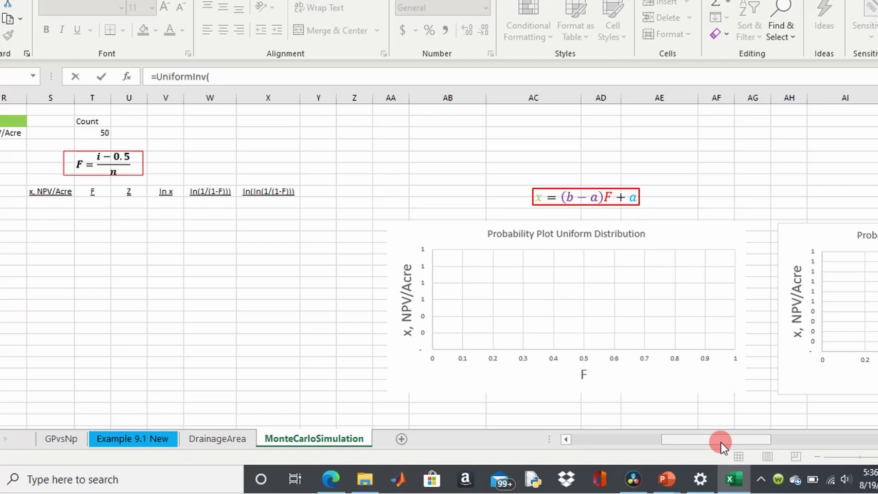
pyautogui.moveTo(721, 443); pyautogui.dragTo(611, 435)
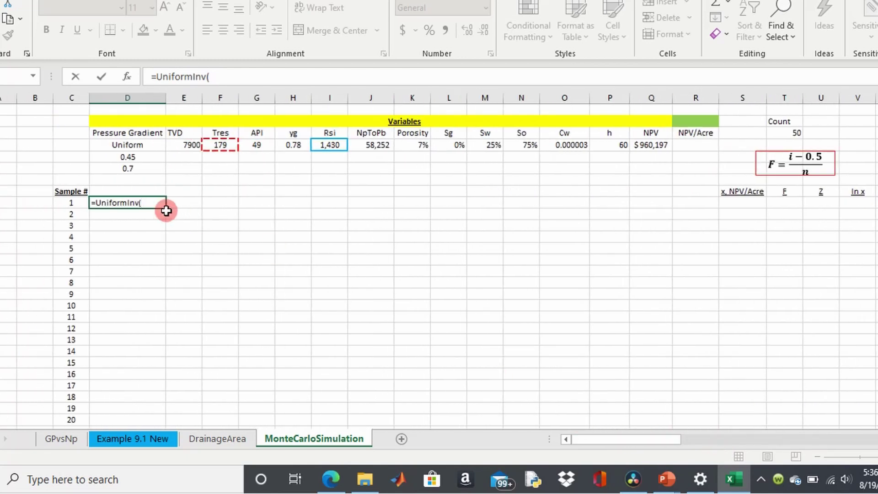
# Step: Set the UniformInv arguments to $D$5, $D$6 and RAND(), and confirm
pyautogui.click(126, 77)
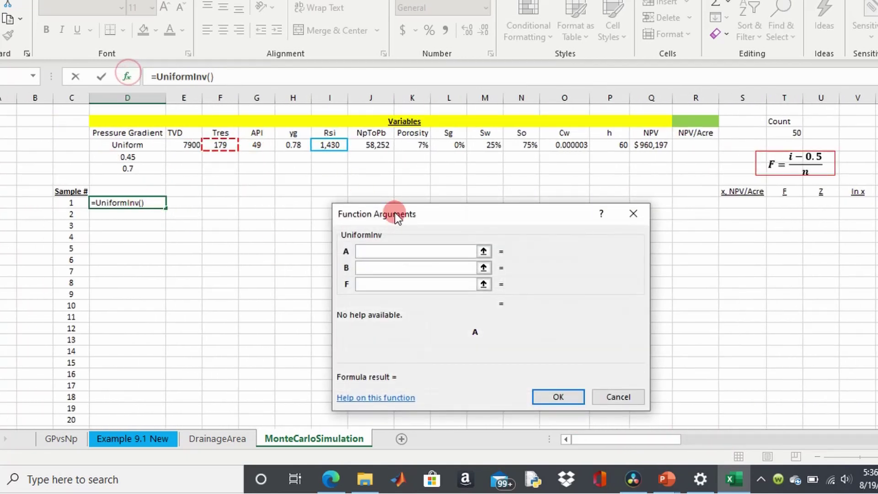
pyautogui.moveTo(396, 217); pyautogui.dragTo(370, 182)
pyautogui.click(152, 157)
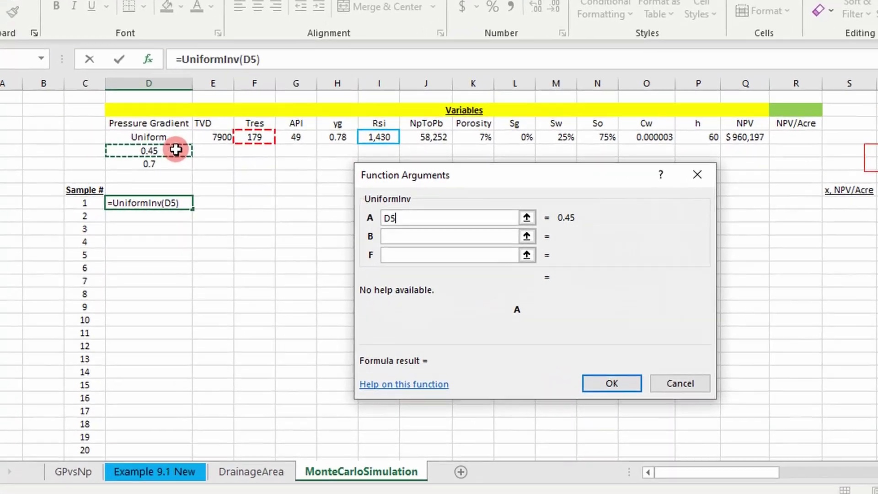
pyautogui.click(458, 237)
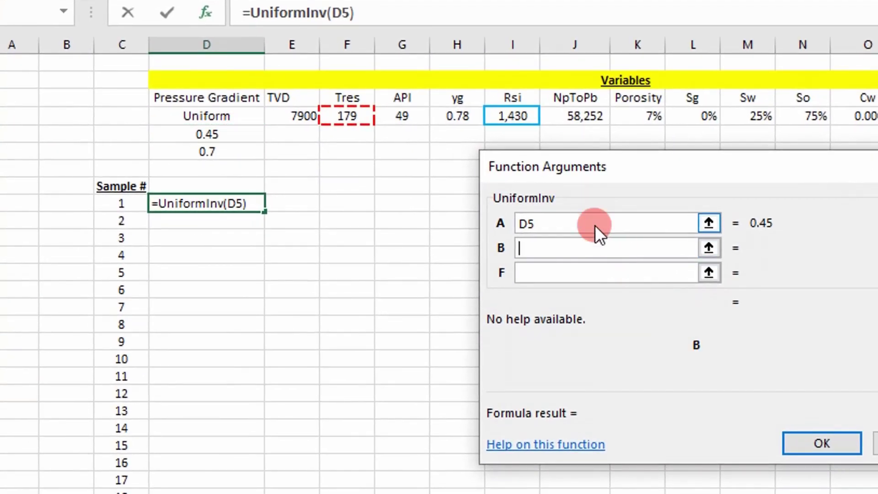
pyautogui.click(569, 222)
pyautogui.press('F4')
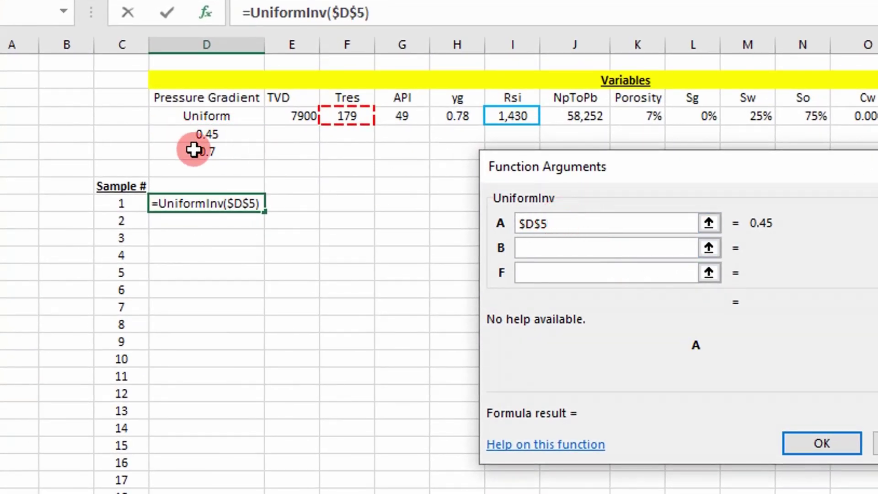
pyautogui.click(580, 257)
pyautogui.click(235, 152)
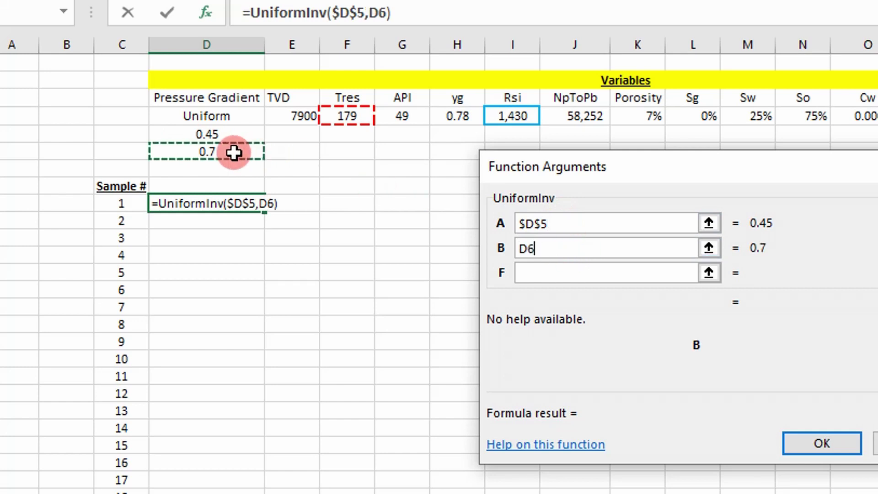
pyautogui.press('F4')
pyautogui.click(529, 278)
pyautogui.write('ra')
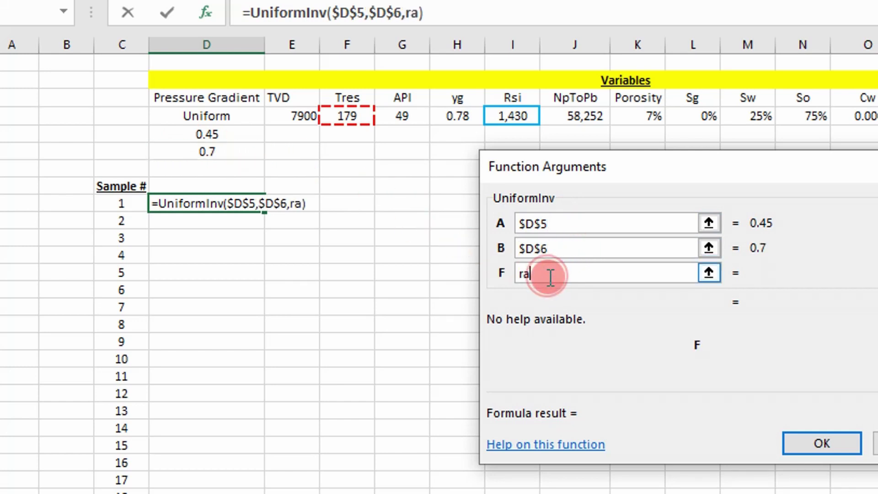
pyautogui.write('nd()')
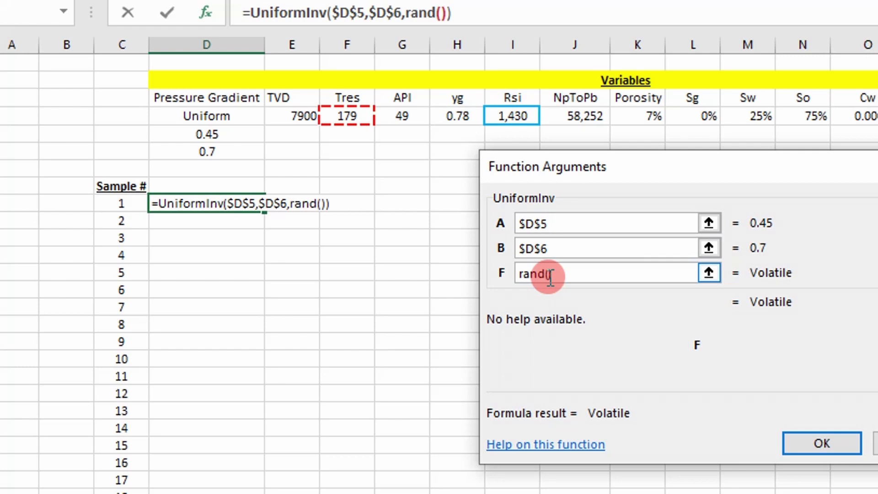
pyautogui.click(837, 443)
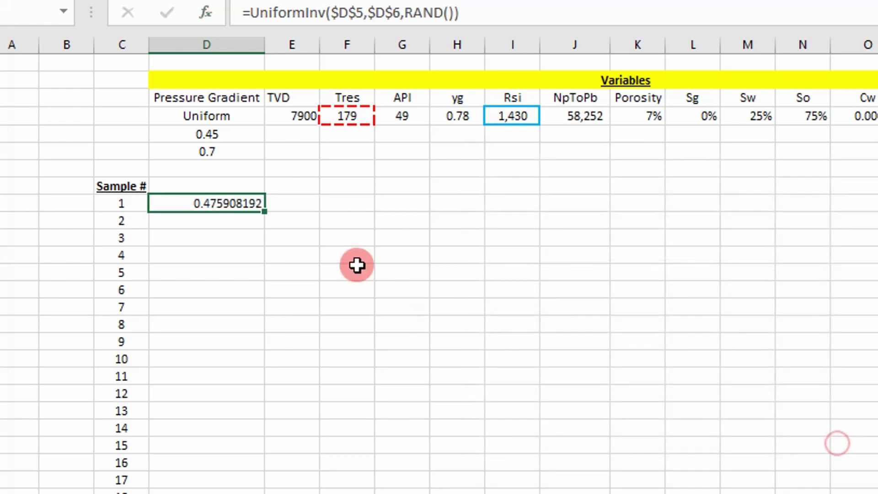
# Step: Copy the UniformInv formula down through sample 50 and scroll to check the values
pyautogui.doubleClick(264, 211)
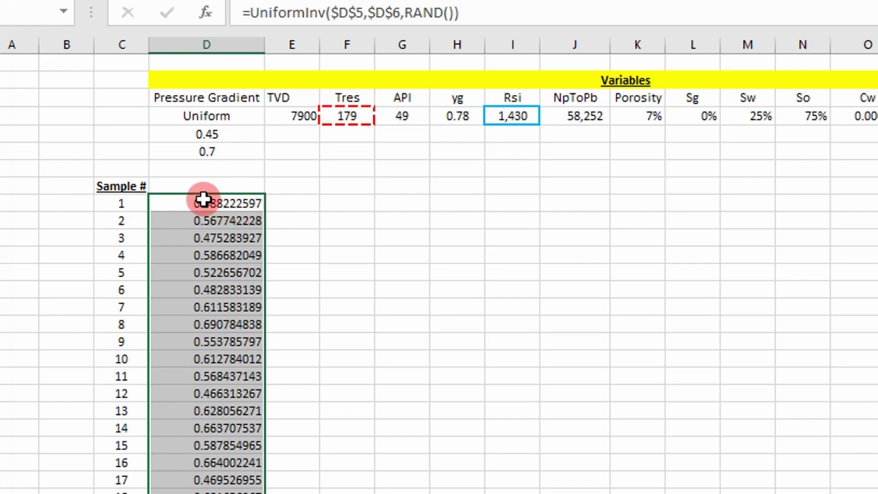
pyautogui.scroll(-1, 203, 199)
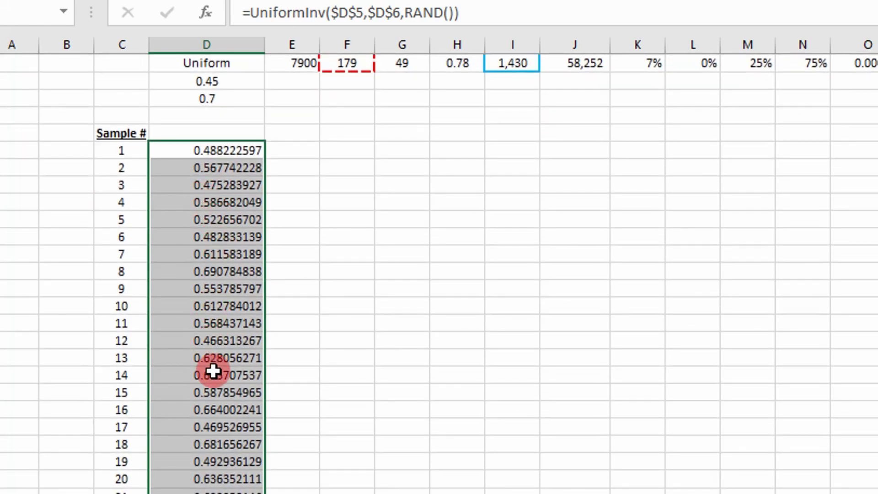
pyautogui.scroll(-1, 213, 370)
pyautogui.scroll(2, 183, 169)
pyautogui.scroll(-1, 202, 200)
pyautogui.scroll(-1, 216, 275)
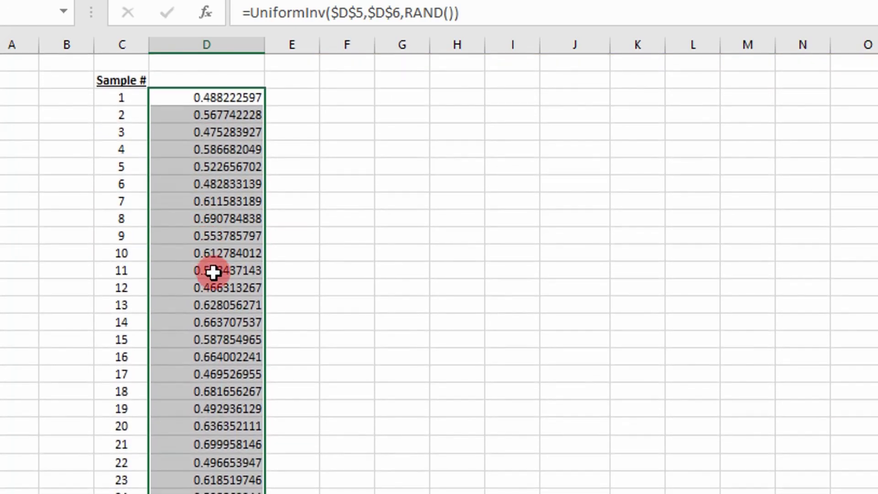
pyautogui.scroll(-1, 214, 277)
pyautogui.scroll(-1, 214, 277)
pyautogui.scroll(-1, 214, 276)
pyautogui.scroll(-1, 214, 277)
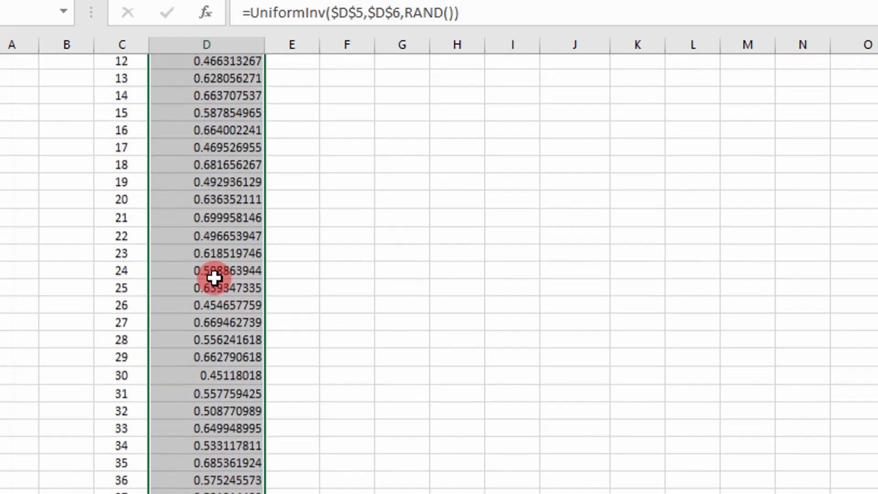
pyautogui.scroll(-2, 214, 277)
pyautogui.scroll(-2, 214, 277)
pyautogui.scroll(-2, 214, 277)
pyautogui.scroll(-1, 217, 330)
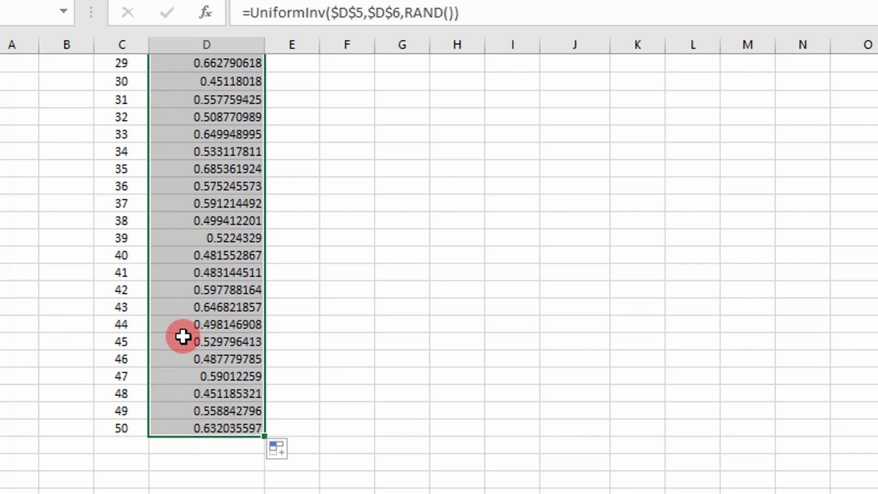
pyautogui.scroll(3, 199, 369)
pyautogui.scroll(4, 199, 370)
pyautogui.scroll(2, 199, 370)
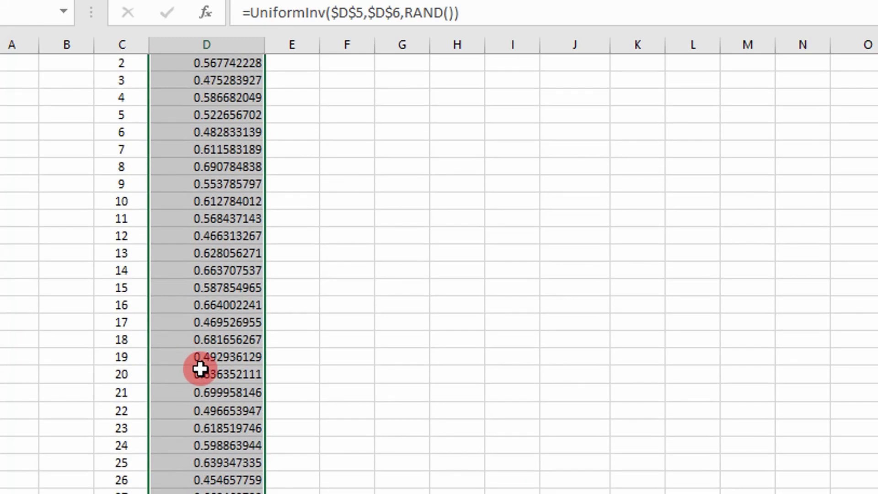
pyautogui.scroll(2, 201, 367)
pyautogui.scroll(1, 201, 366)
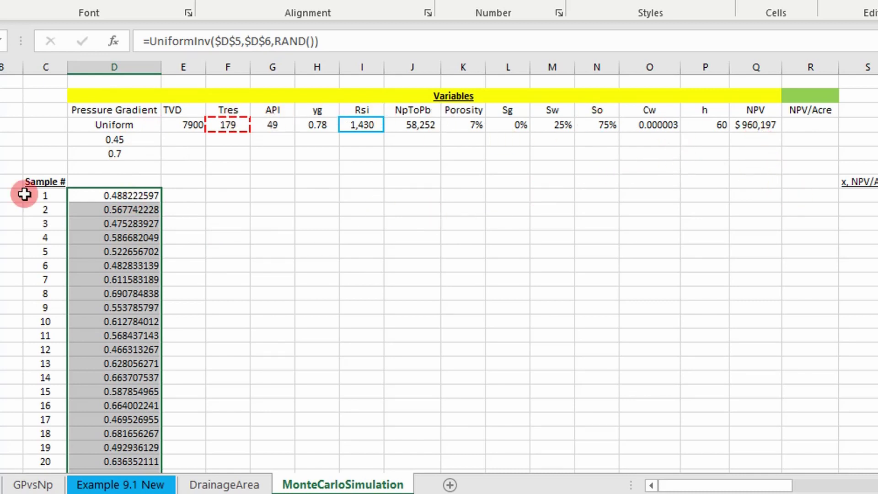
# Step: Start an NPV_Acre formula in sample 1's NPV/Acre cell
pyautogui.click(1, 196)
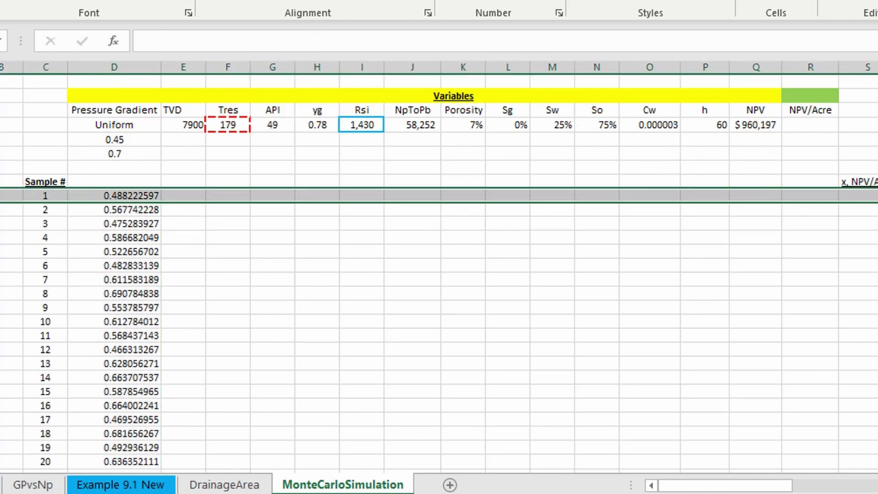
pyautogui.click(815, 196)
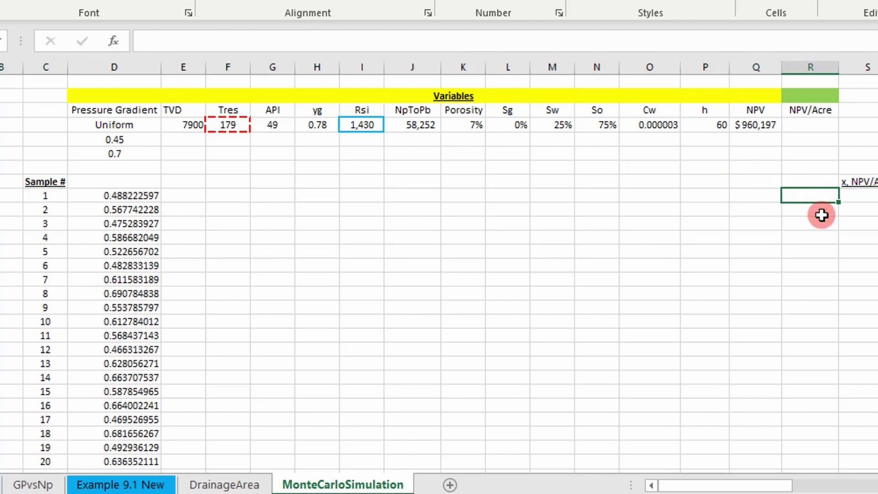
pyautogui.write('=np')
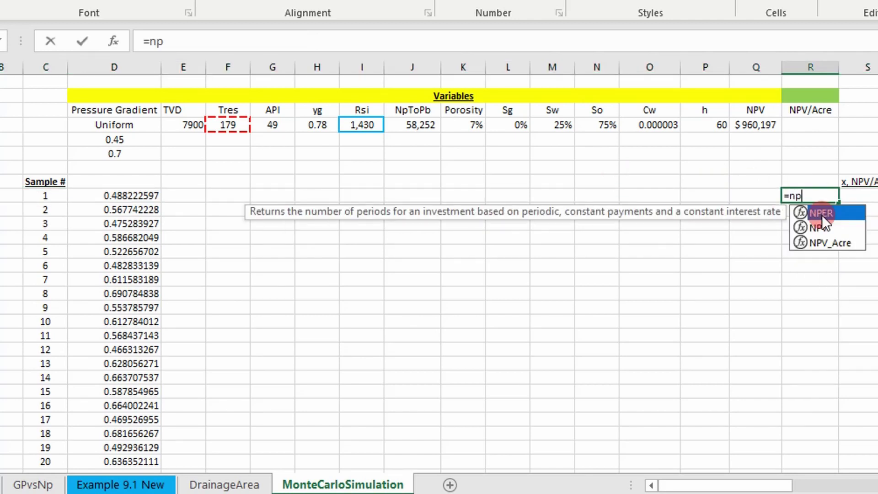
pyautogui.press('Down')
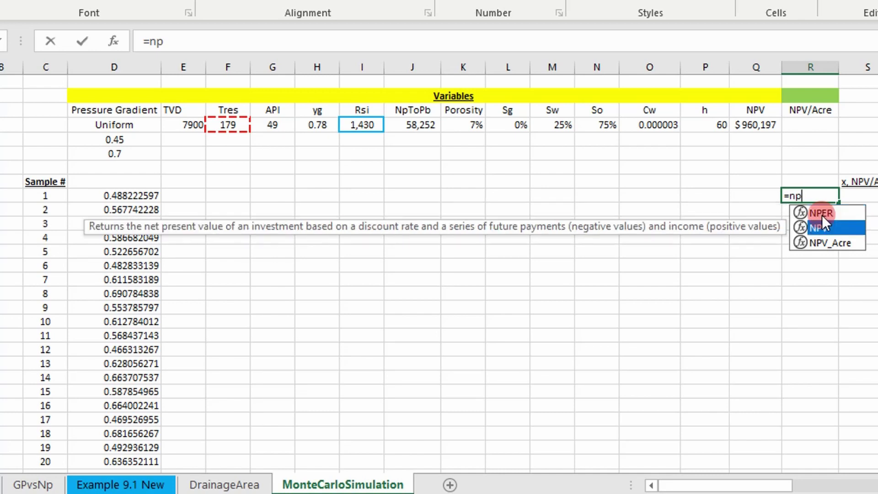
pyautogui.press('Down')
pyautogui.press('Tab')
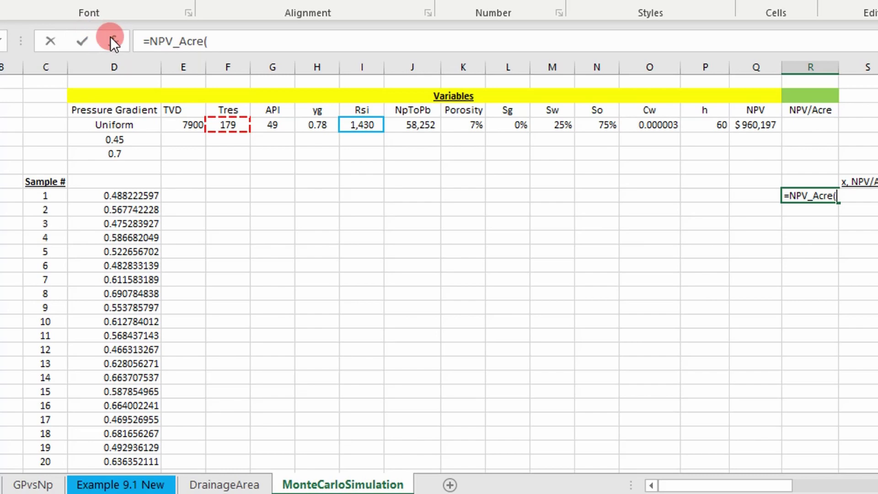
# Step: Check inputs on the DrainageArea sheet, return, and delete the formula's sheet prefix
pyautogui.click(143, 488)
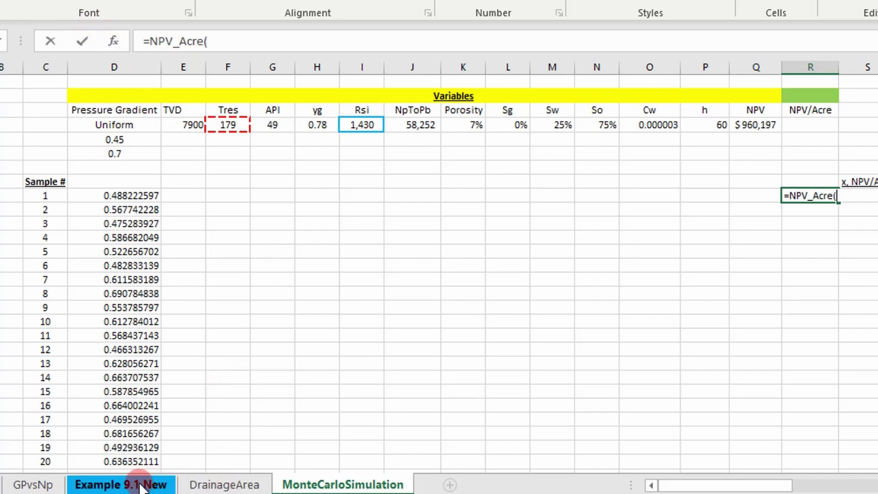
pyautogui.click(190, 482)
pyautogui.scroll(-4, 224, 293)
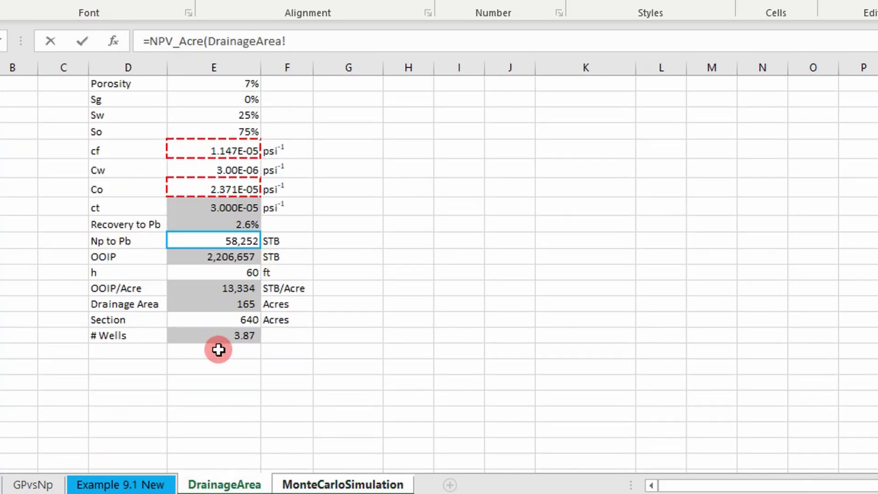
pyautogui.click(320, 486)
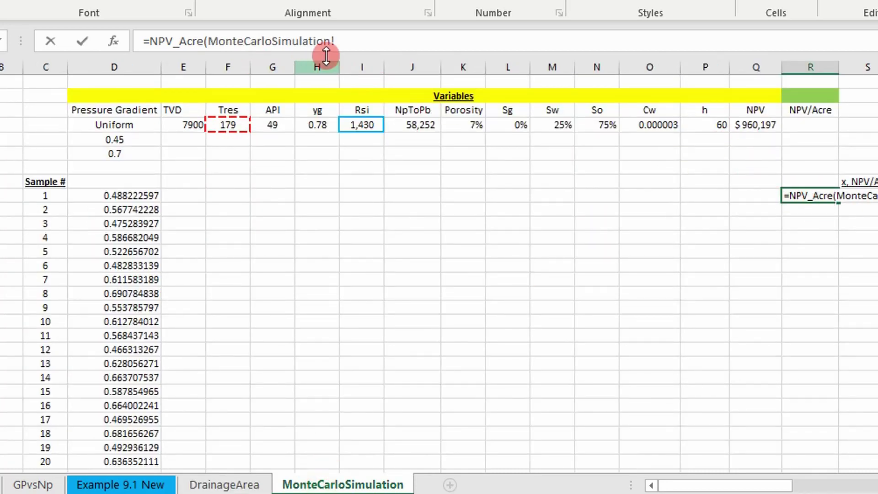
pyautogui.moveTo(341, 41); pyautogui.dragTo(211, 42)
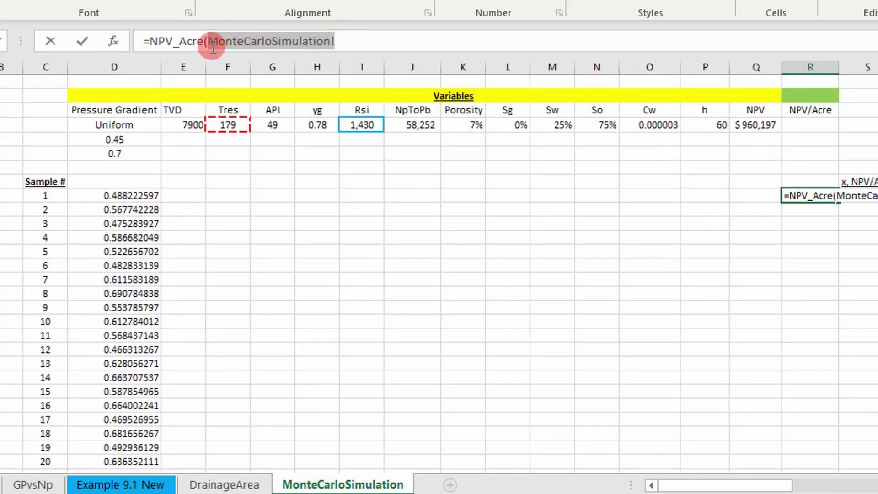
pyautogui.press('BackSpace')
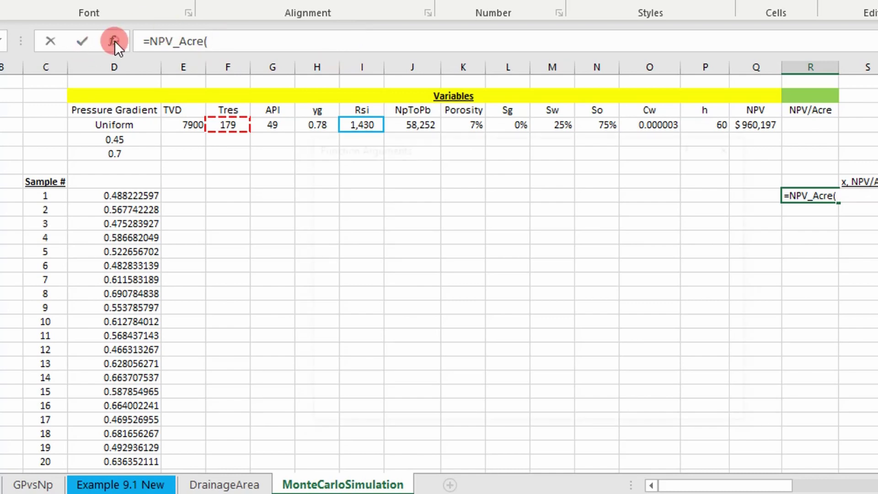
# Step: Set NPV_Acre's TVD to $E$4, PGrad to column-locked sample 1 gradient, and absolute Tres
pyautogui.moveTo(384, 151); pyautogui.dragTo(343, 201)
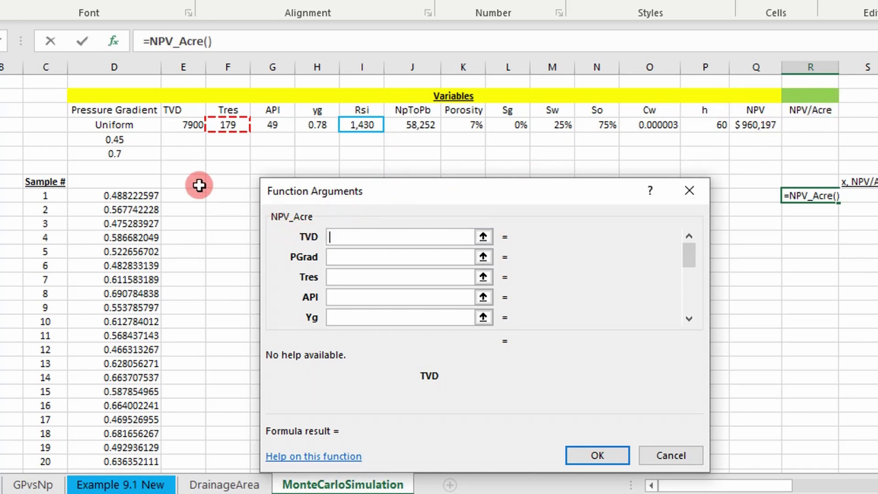
pyautogui.click(183, 124)
pyautogui.press('F4')
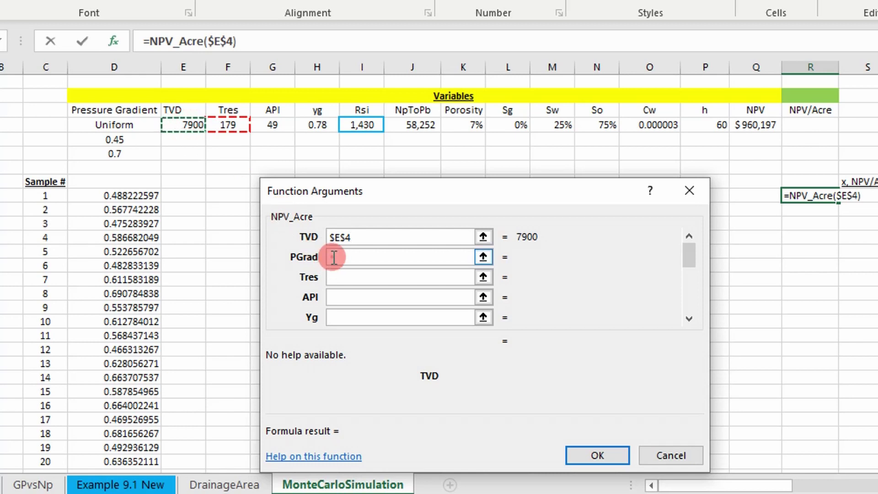
pyautogui.click(334, 258)
pyautogui.click(122, 196)
pyautogui.press('F4')
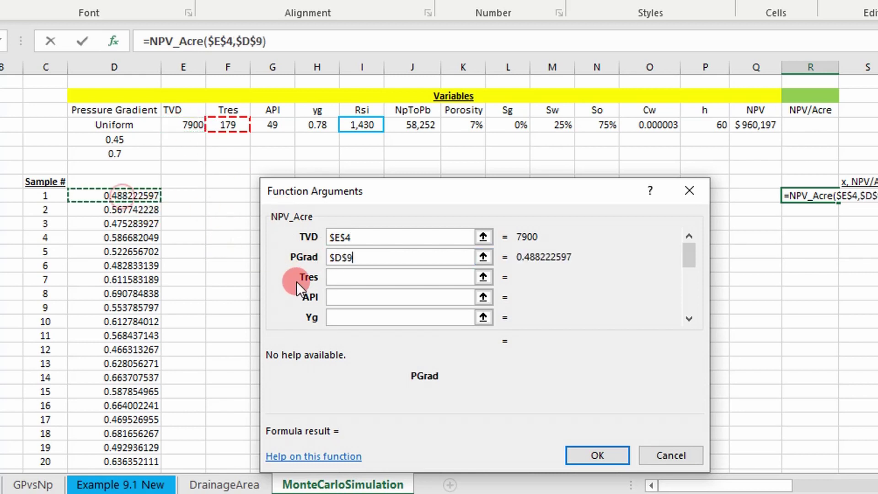
pyautogui.press('F4')
pyautogui.press('F4')
pyautogui.click(363, 278)
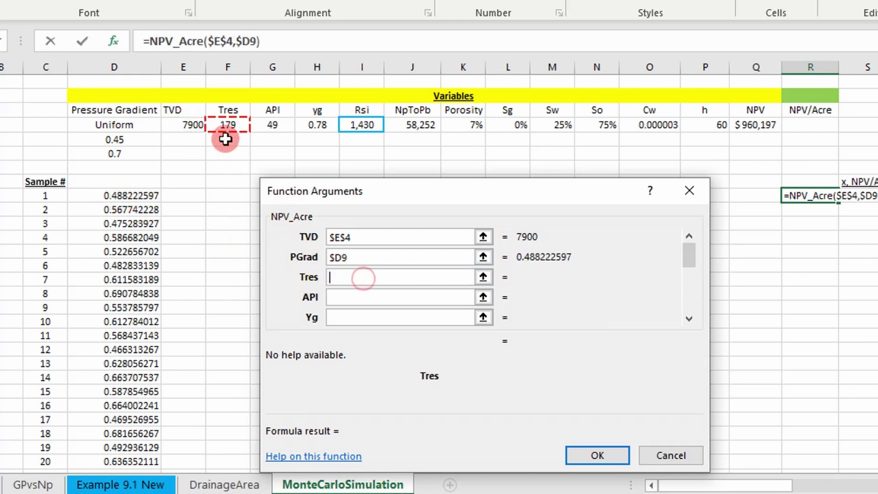
pyautogui.click(339, 279)
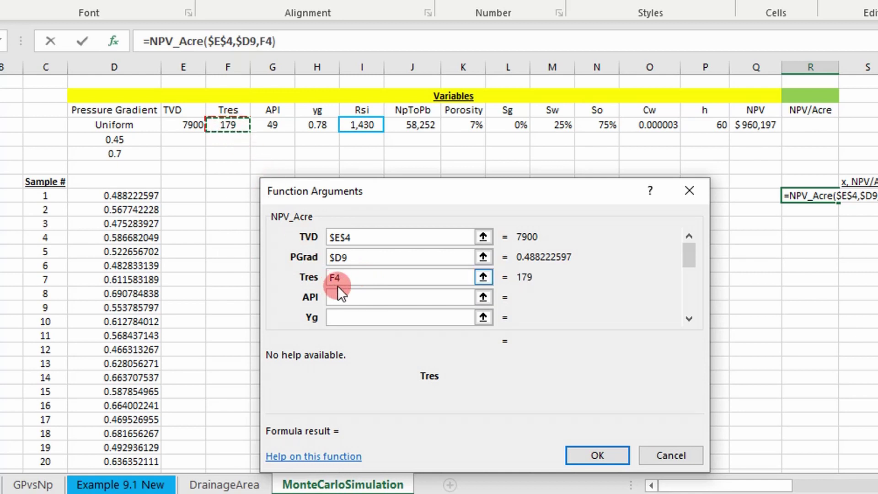
pyautogui.press('F4')
# Step: Set API to $G$4, Yg to $H$4, absolute Rsi, and Np_to_Pb to $J$4
pyautogui.click(336, 296)
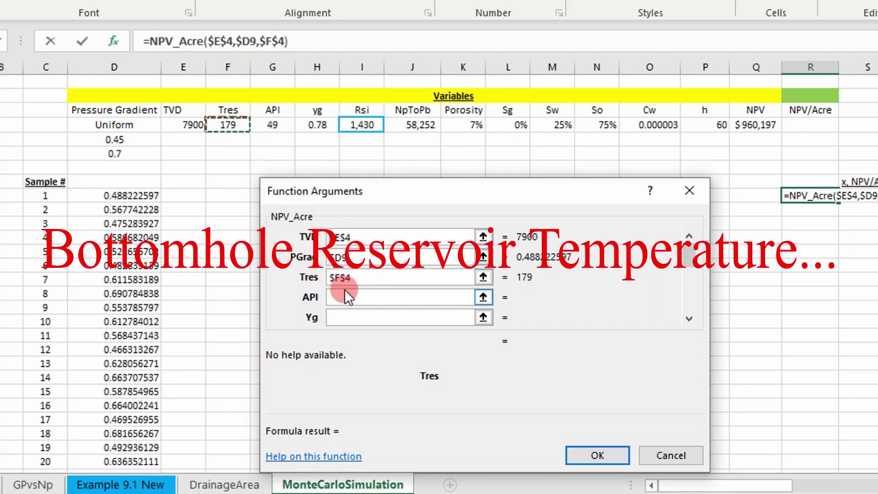
pyautogui.click(272, 124)
pyautogui.press('F4')
pyautogui.click(346, 317)
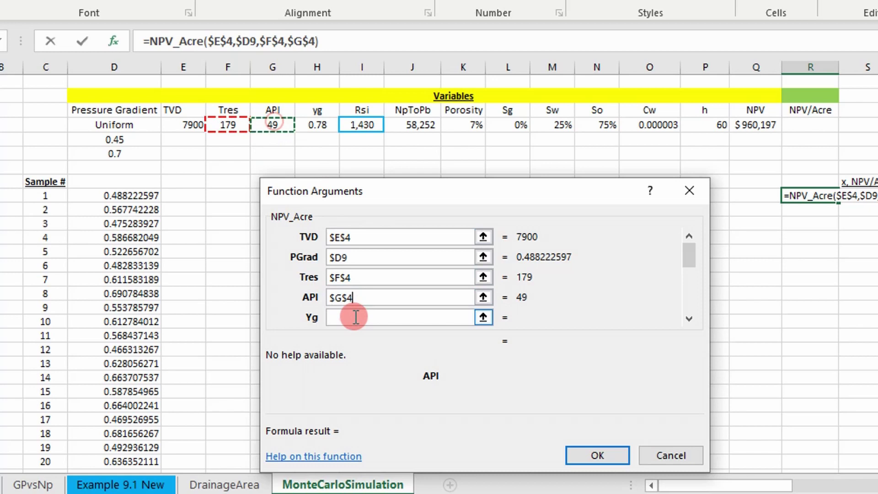
pyautogui.click(307, 129)
pyautogui.press('F4')
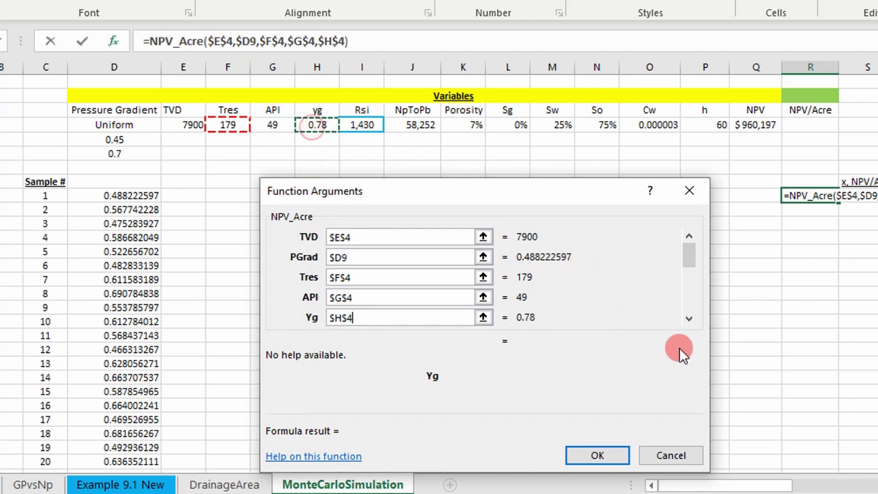
pyautogui.click(689, 319)
pyautogui.click(341, 277)
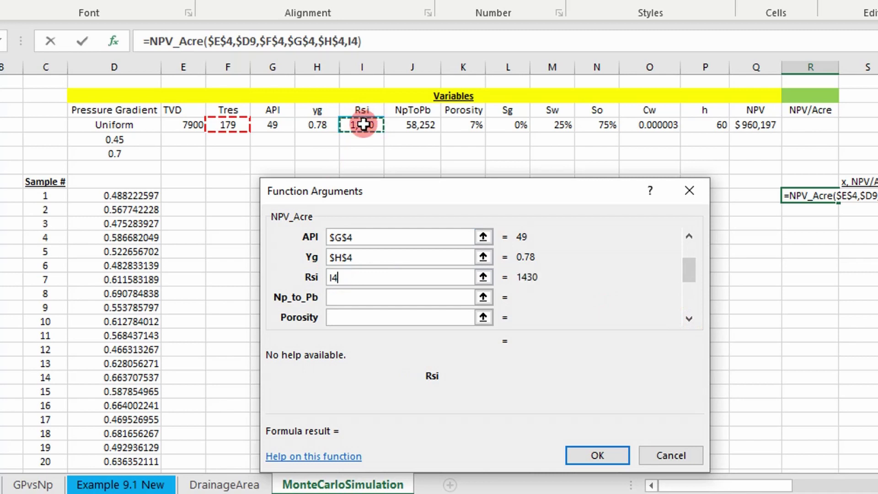
pyautogui.press('F4')
pyautogui.click(341, 300)
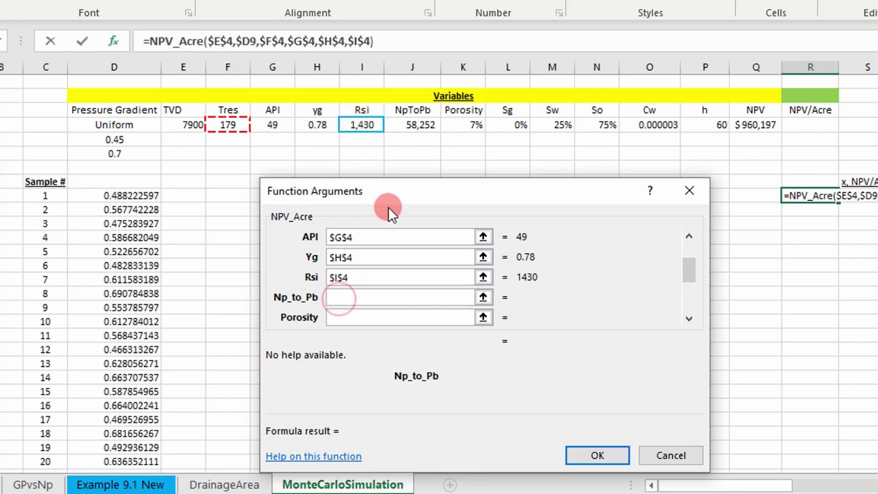
pyautogui.click(424, 128)
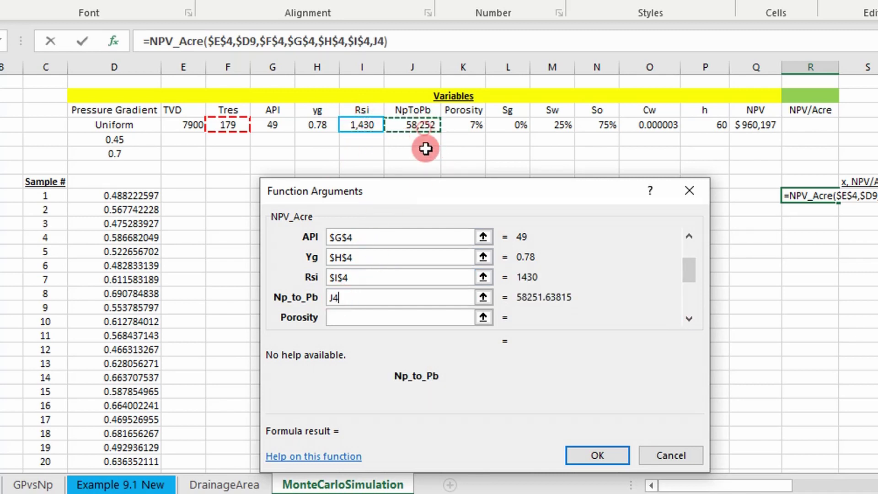
pyautogui.press('F4')
# Step: Set Porosity to $K$4, Sg to $L$4 and Sw to $M$4
pyautogui.click(688, 319)
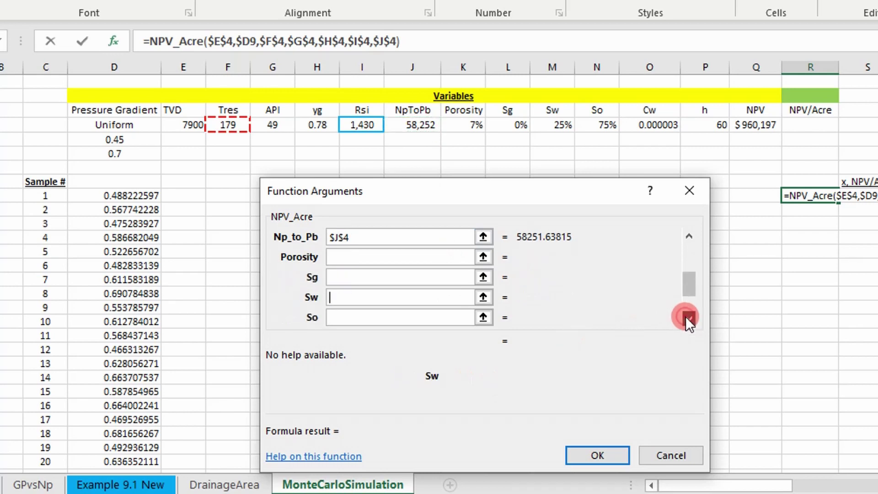
pyautogui.click(338, 257)
pyautogui.click(463, 125)
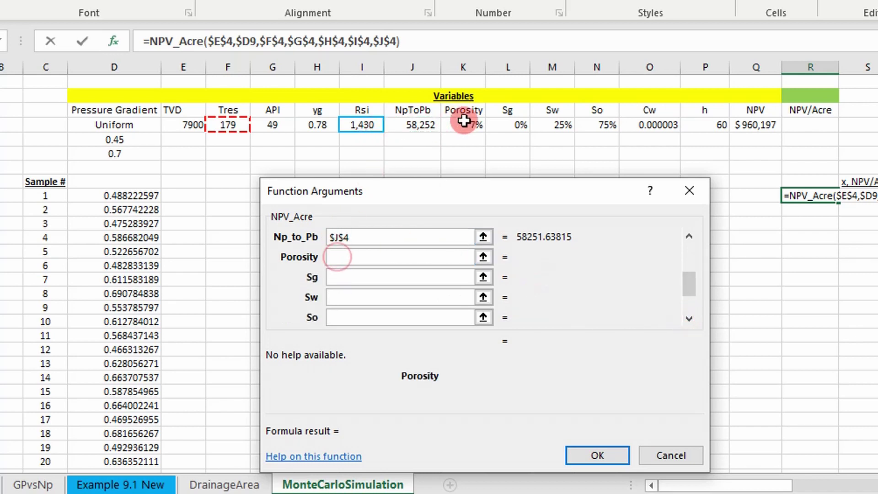
pyautogui.press('F4')
pyautogui.click(375, 287)
pyautogui.click(355, 277)
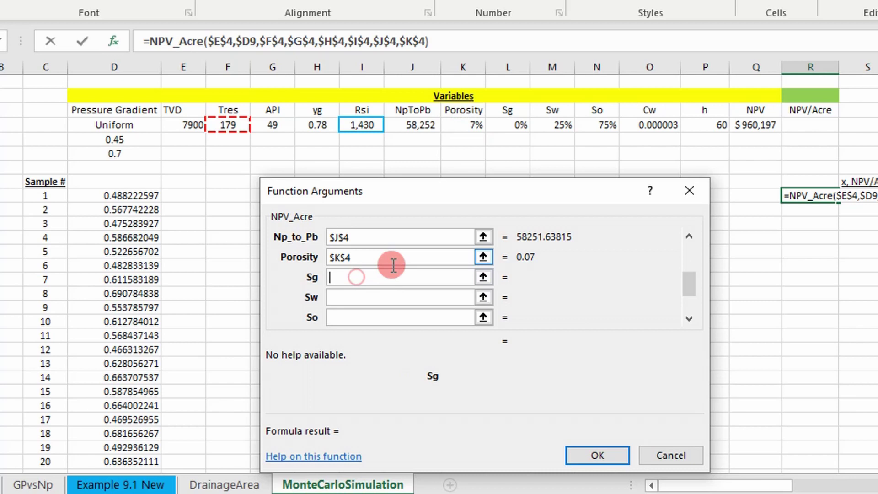
pyautogui.click(511, 123)
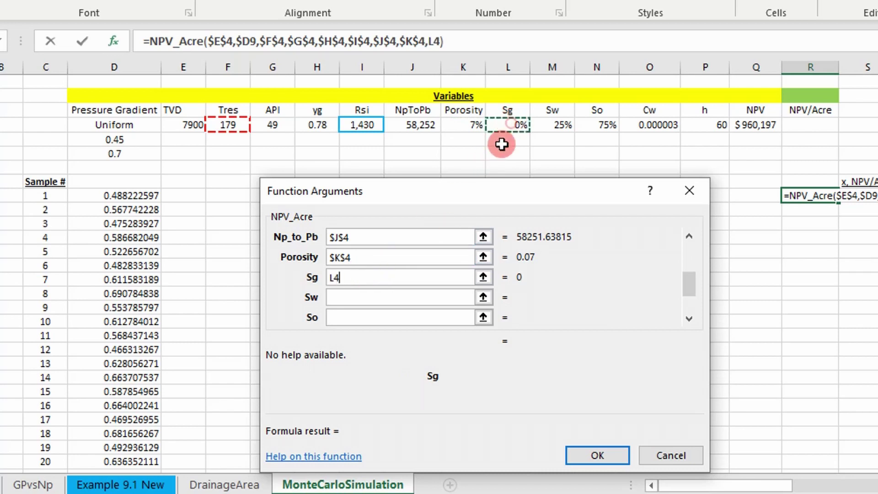
pyautogui.press('F4')
pyautogui.click(361, 300)
pyautogui.click(552, 125)
pyautogui.press('F4')
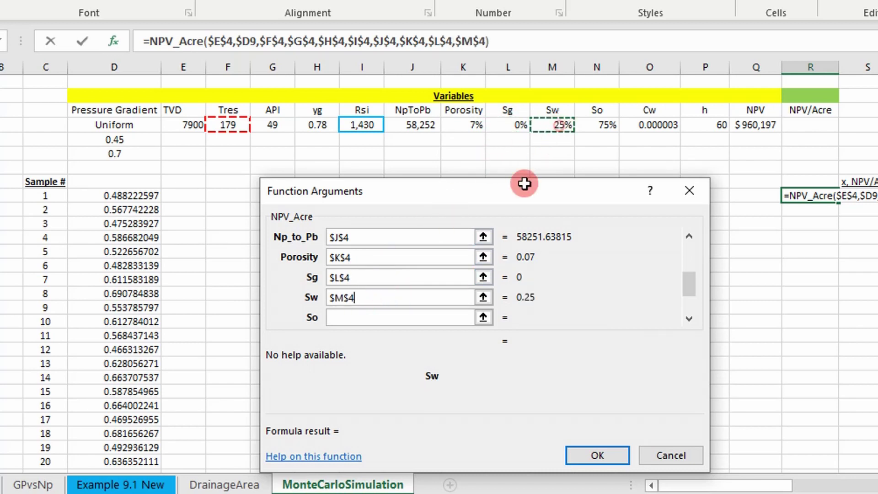
# Step: Set So to $N$4, Cw to $O$4, H to $P$4, NPV to Q4, and confirm ($17,566)
pyautogui.click(367, 319)
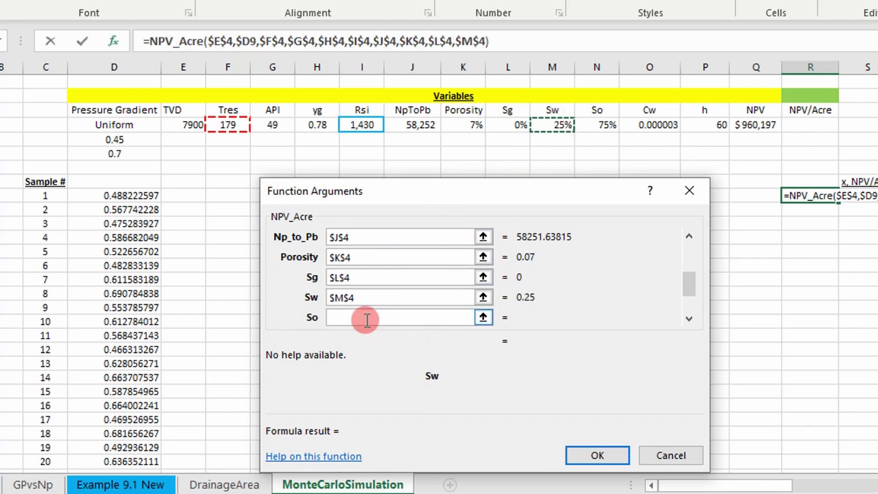
pyautogui.click(609, 125)
pyautogui.press('F4')
pyautogui.click(690, 319)
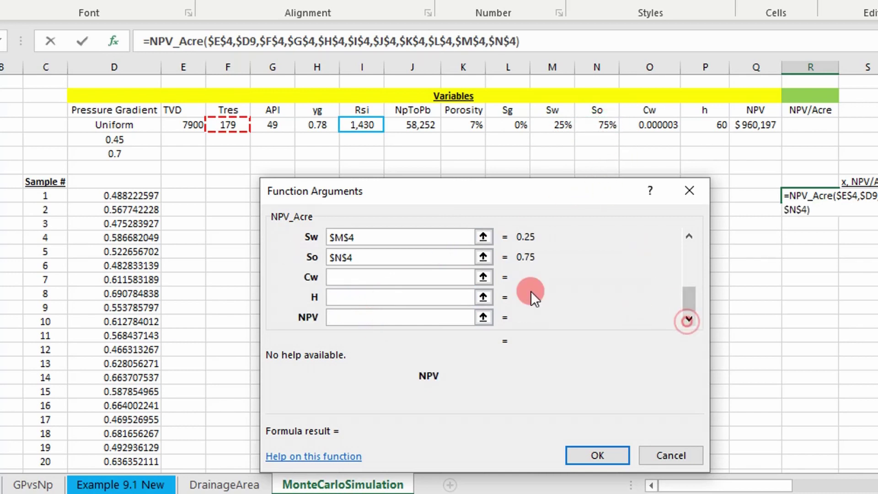
pyautogui.click(394, 276)
pyautogui.click(659, 125)
pyautogui.press('F4')
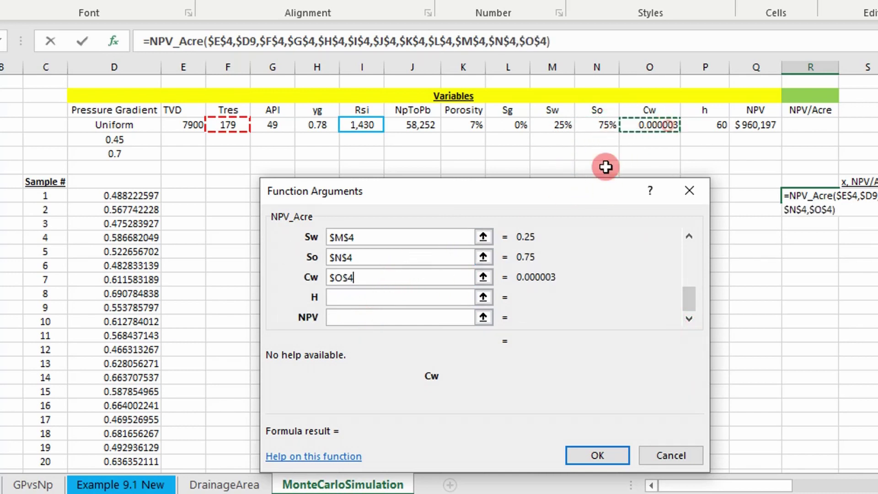
pyautogui.click(347, 296)
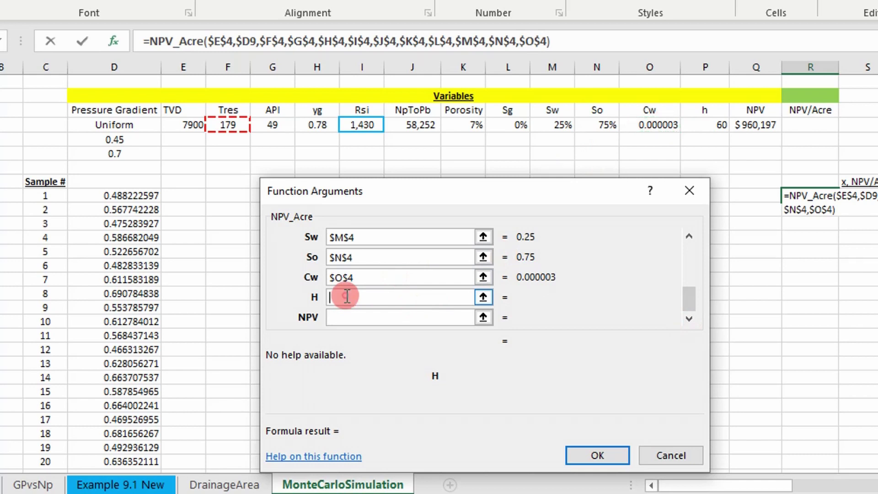
pyautogui.click(715, 129)
pyautogui.press('F4')
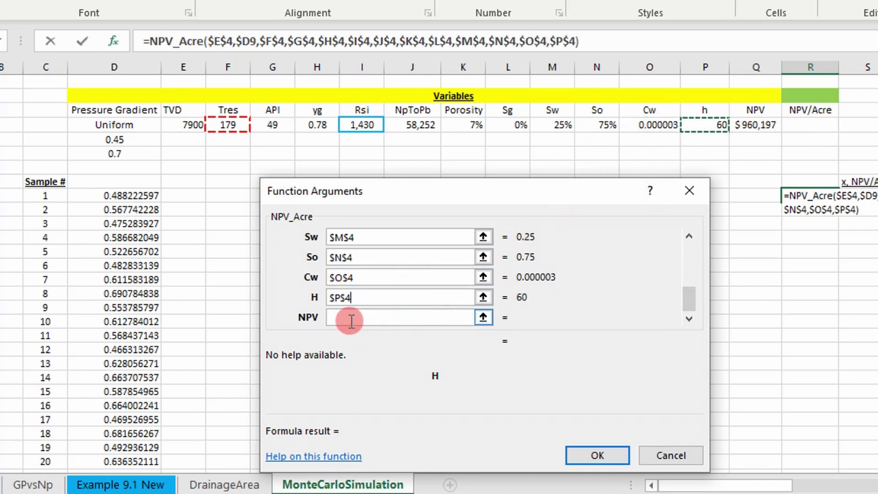
pyautogui.click(758, 125)
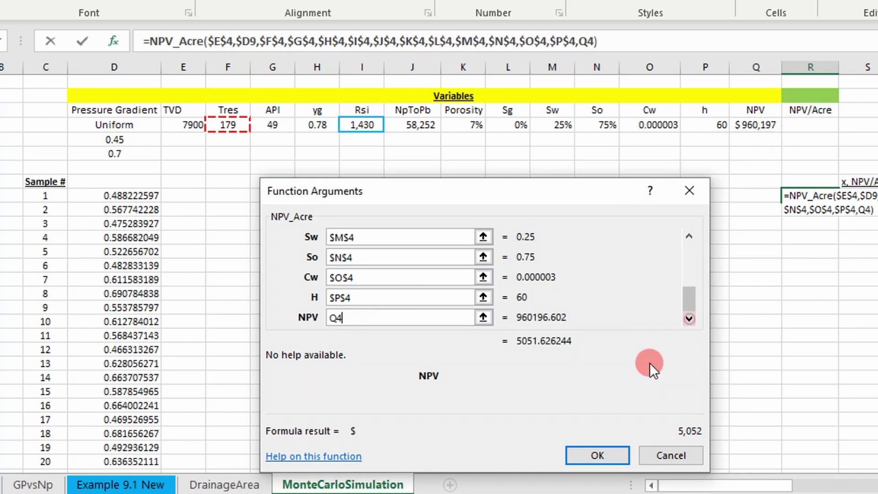
pyautogui.click(592, 453)
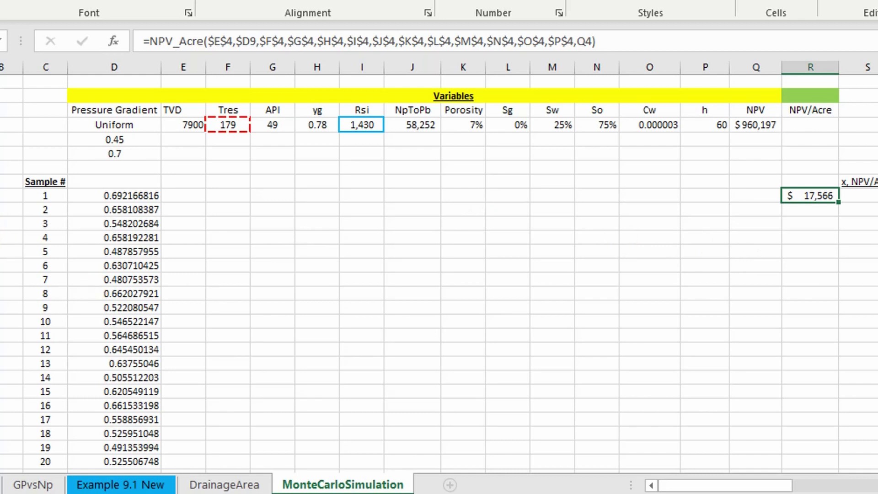
# Step: Inspect sample 1's pressure gradient and NPV/Acre formulas
pyautogui.click(90, 199)
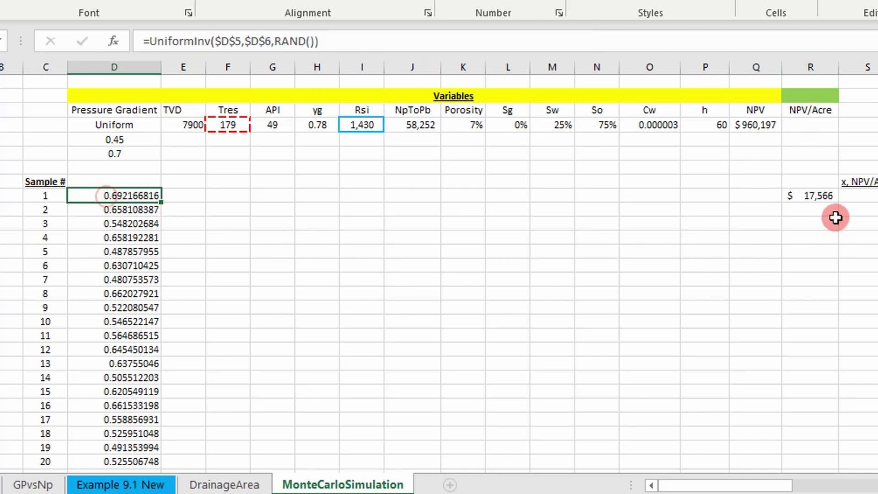
pyautogui.click(825, 198)
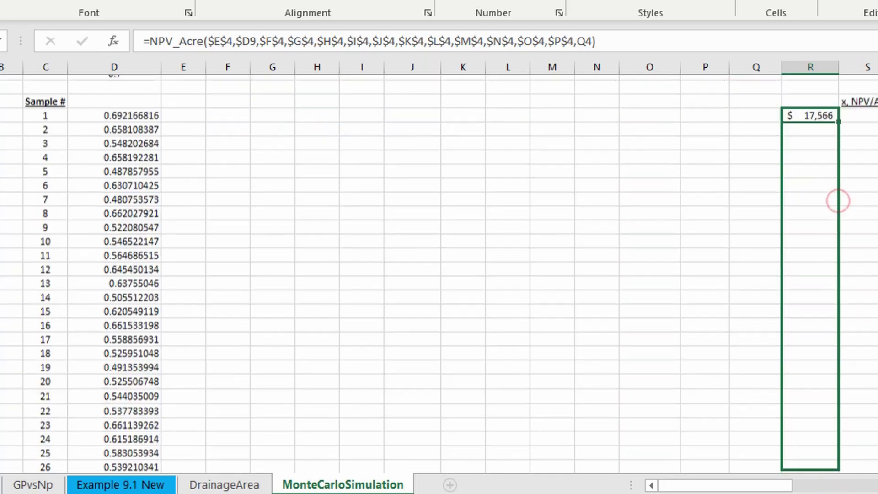
pyautogui.moveTo(833, 202)
pyautogui.mouseDown()
pyautogui.moveTo(810, 438)
pyautogui.moveTo(804, 139)
pyautogui.moveTo(799, 156)
pyautogui.mouseUp()
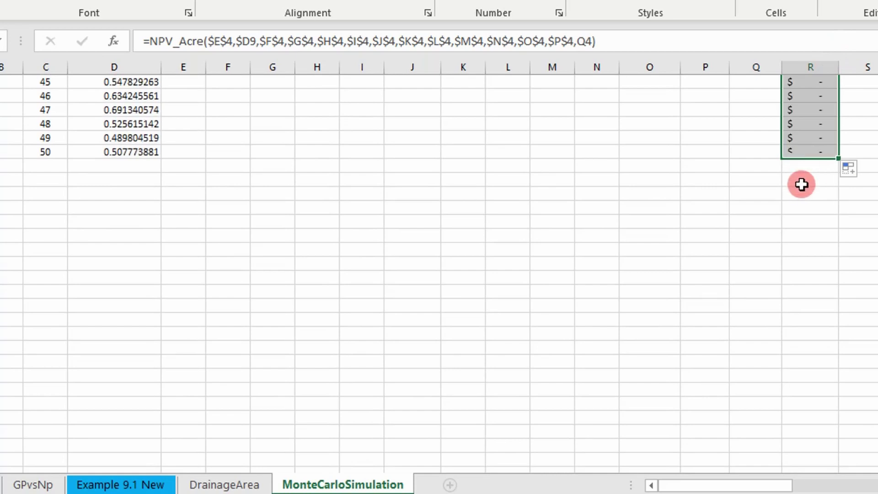
pyautogui.scroll(4, 798, 172)
pyautogui.scroll(7, 799, 179)
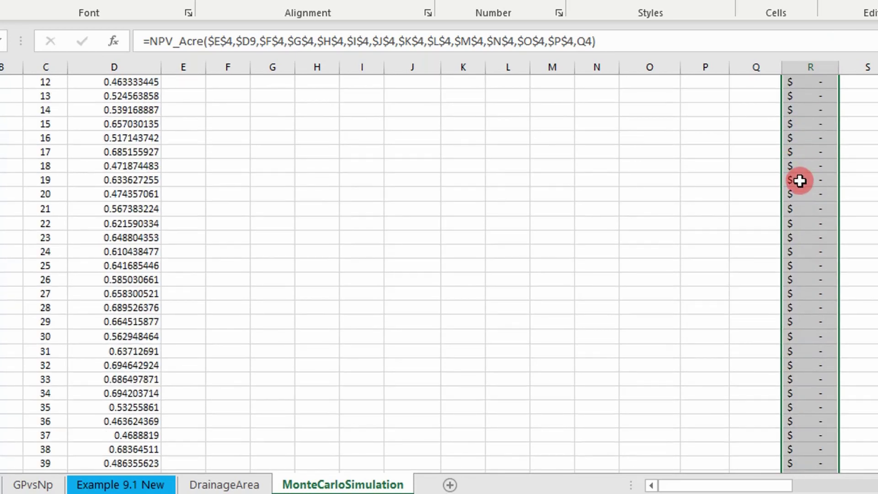
pyautogui.scroll(6, 800, 180)
# Step: Lock the NPV reference as $Q$4 in R9 and fill NPV/Acre down to sample 50
pyautogui.doubleClick(814, 195)
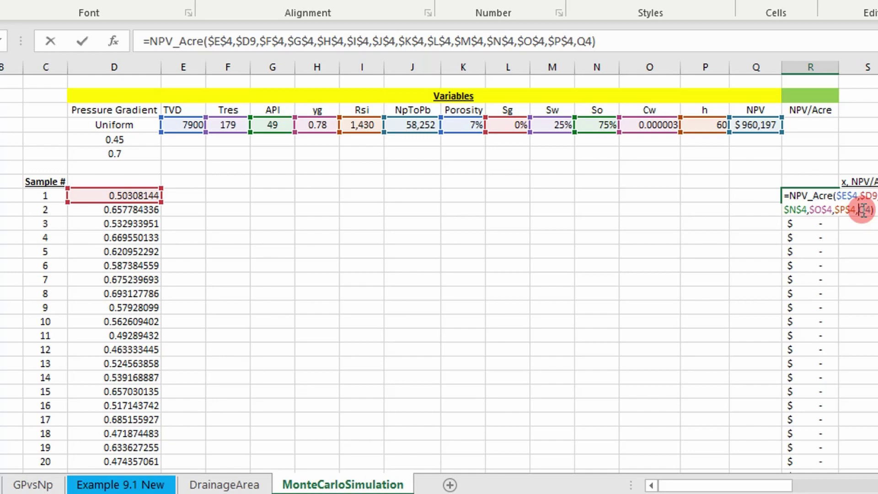
pyautogui.press('Return')
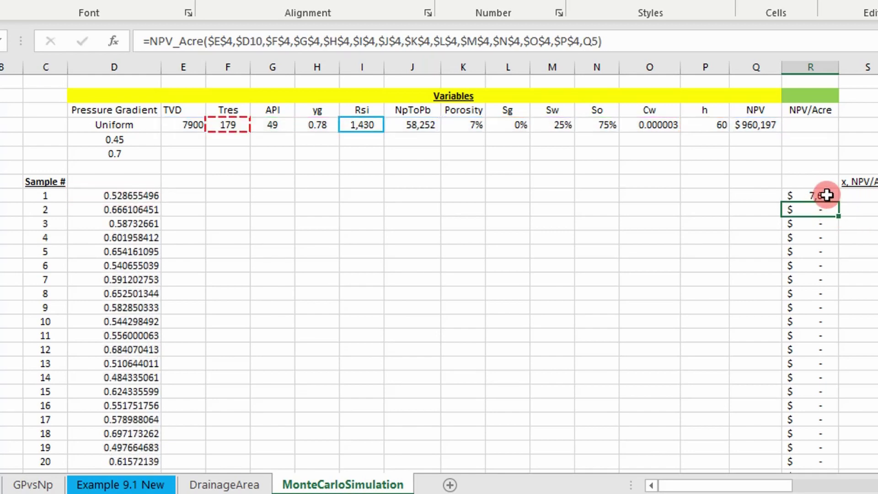
pyautogui.click(827, 195)
pyautogui.doubleClick(837, 201)
pyautogui.scroll(-3, 823, 215)
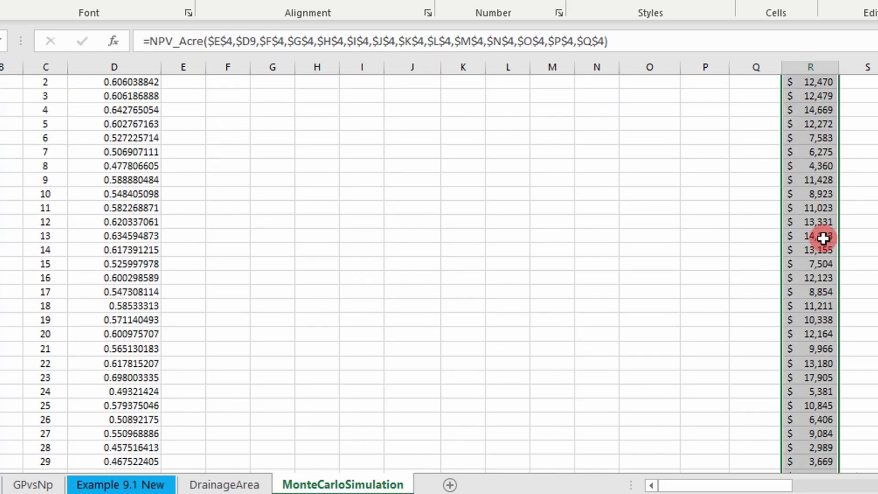
pyautogui.scroll(-3, 824, 231)
pyautogui.scroll(-3, 823, 249)
pyautogui.scroll(-1, 818, 265)
pyautogui.scroll(-2, 819, 279)
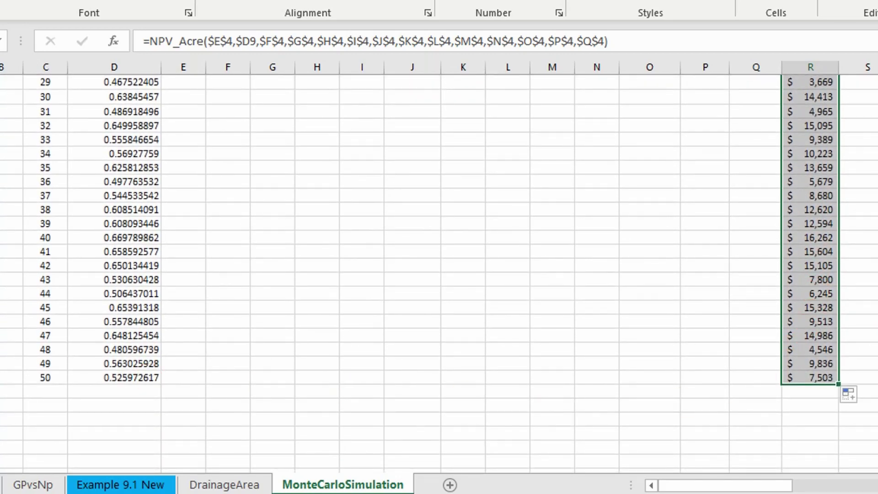
pyautogui.click(1, 377)
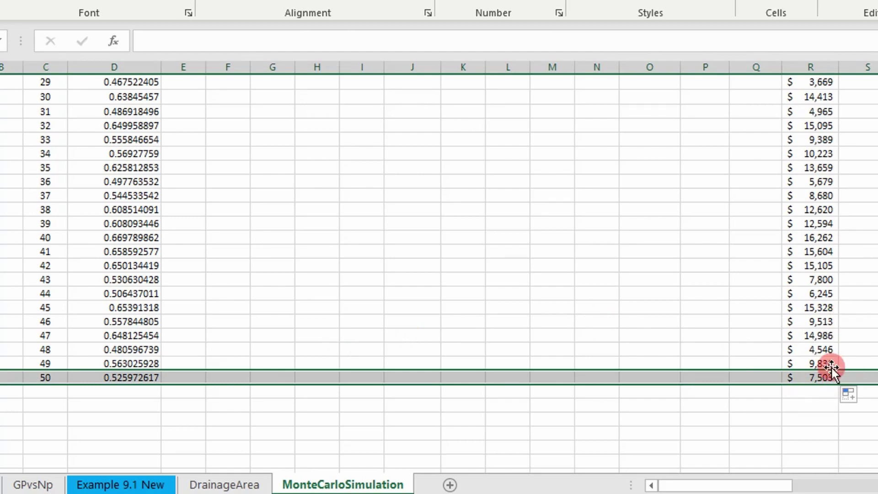
pyautogui.scroll(5, 826, 362)
pyautogui.scroll(5, 824, 348)
pyautogui.scroll(2, 819, 275)
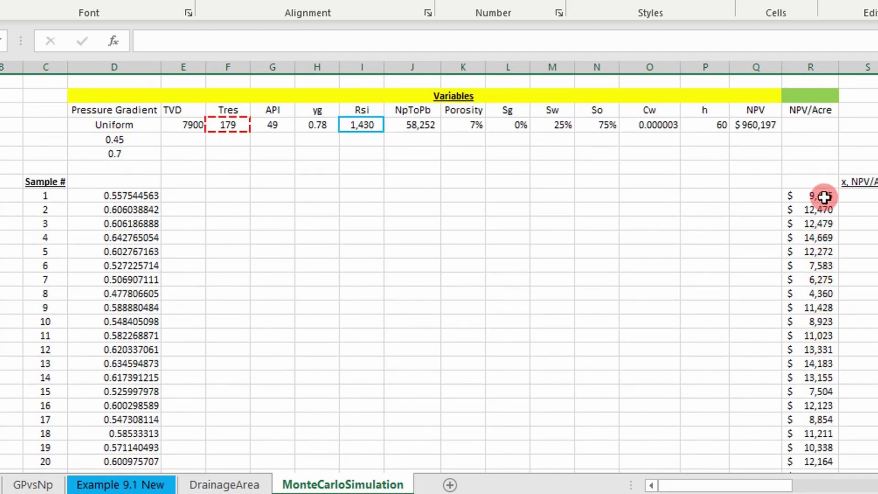
pyautogui.click(825, 197)
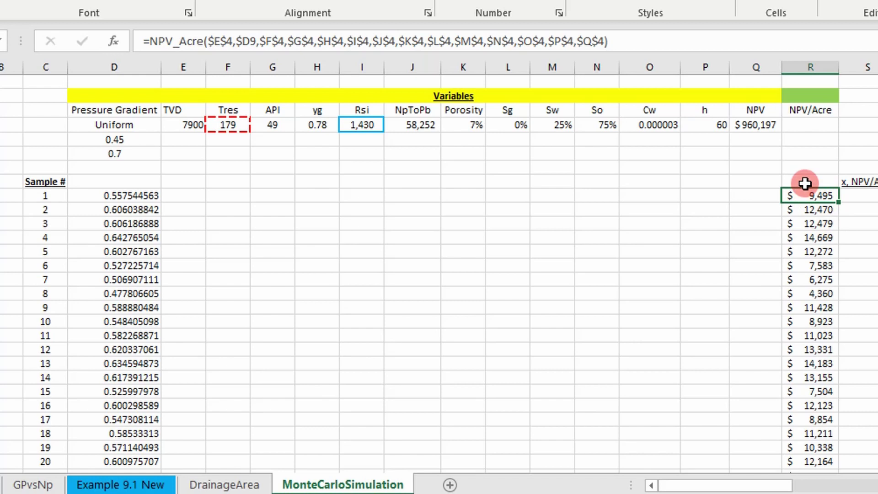
pyautogui.hscroll(1, 439, 274)
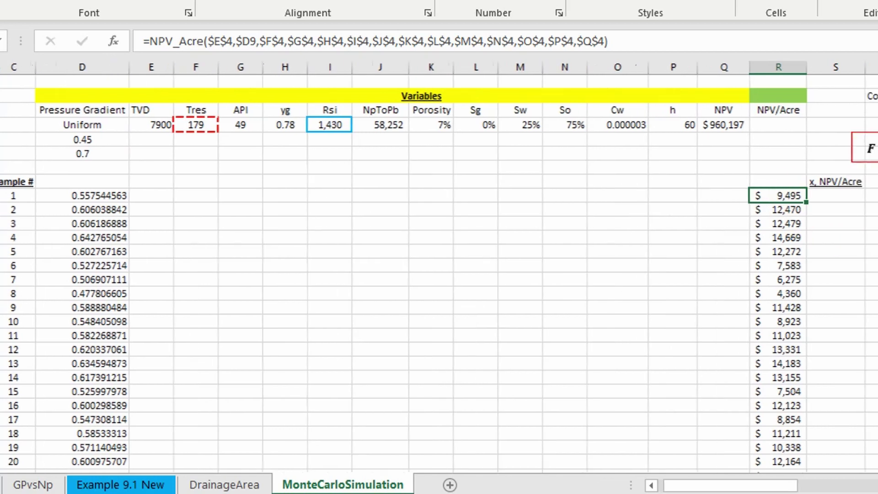
pyautogui.hscroll(3, 439, 274)
pyautogui.hscroll(2, 439, 274)
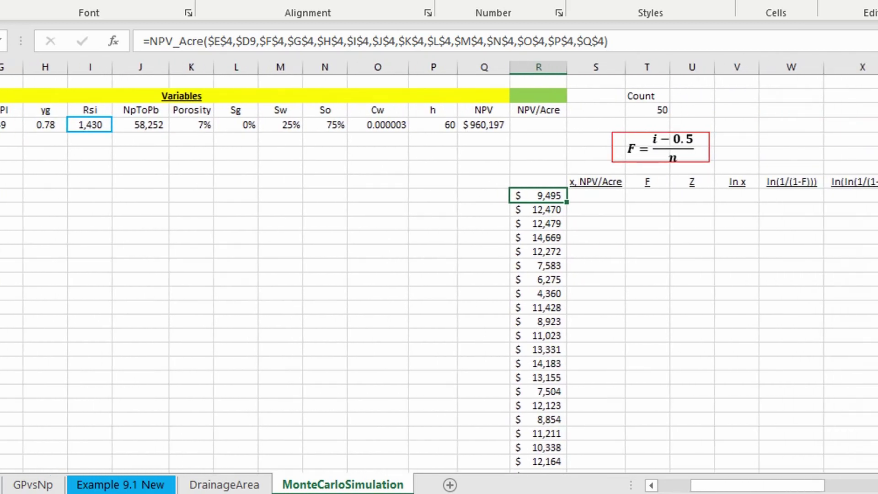
pyautogui.hscroll(2, 439, 275)
pyautogui.hscroll(2, 439, 275)
pyautogui.hscroll(1, 439, 274)
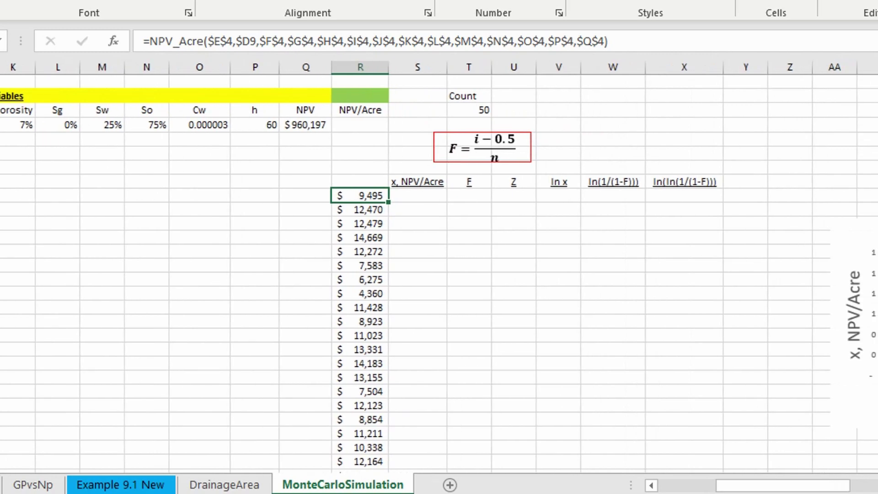
pyautogui.hscroll(2, 439, 275)
pyautogui.hscroll(1, 439, 275)
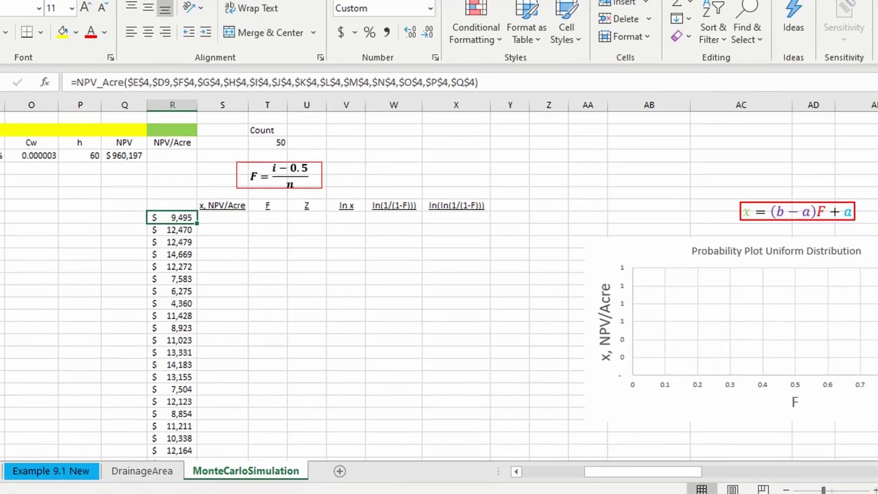
pyautogui.click(859, 468)
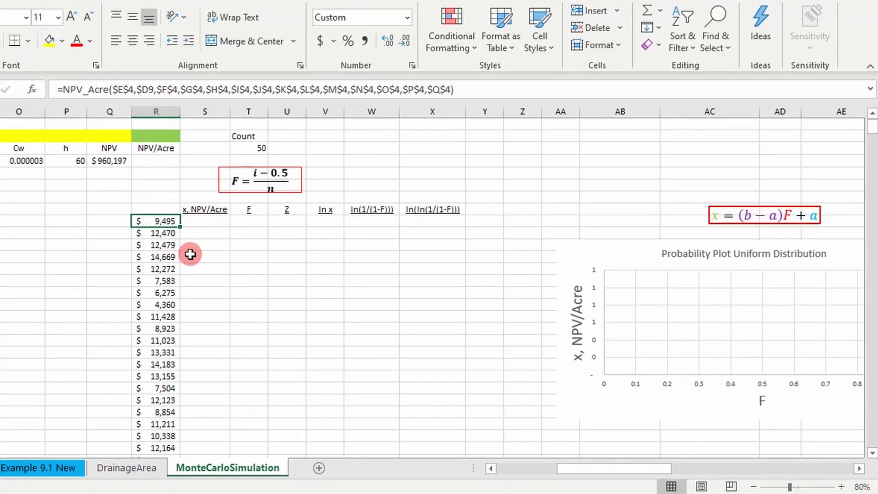
pyautogui.click(858, 469)
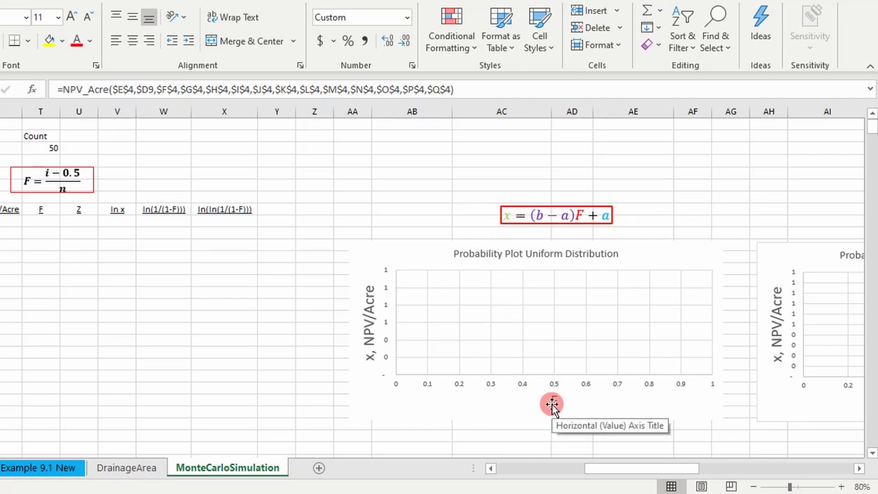
pyautogui.click(582, 217)
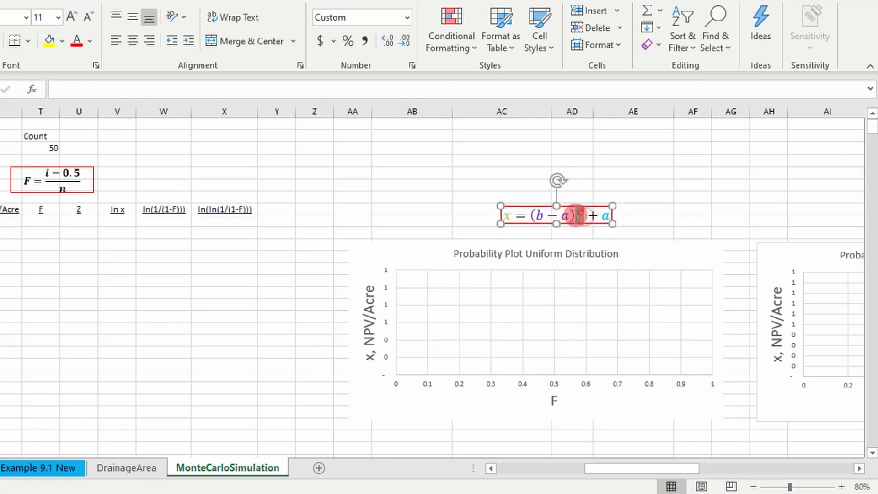
pyautogui.doubleClick(580, 216)
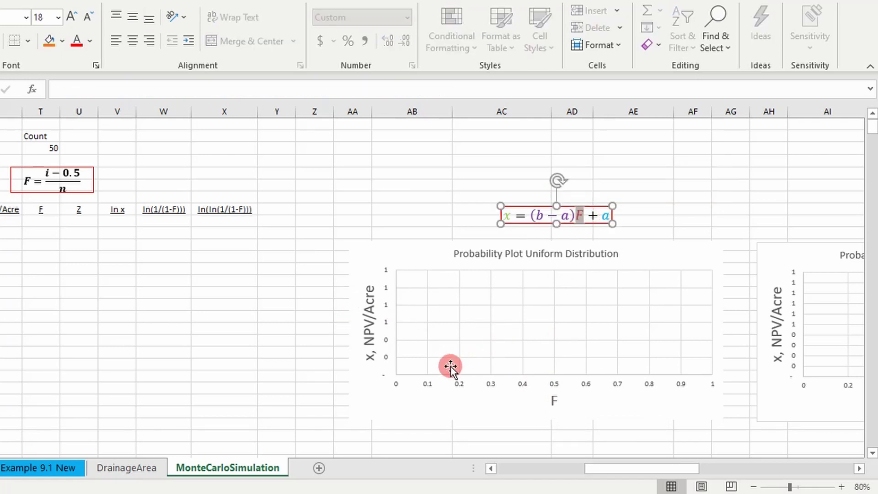
pyautogui.moveTo(607, 469); pyautogui.dragTo(580, 476)
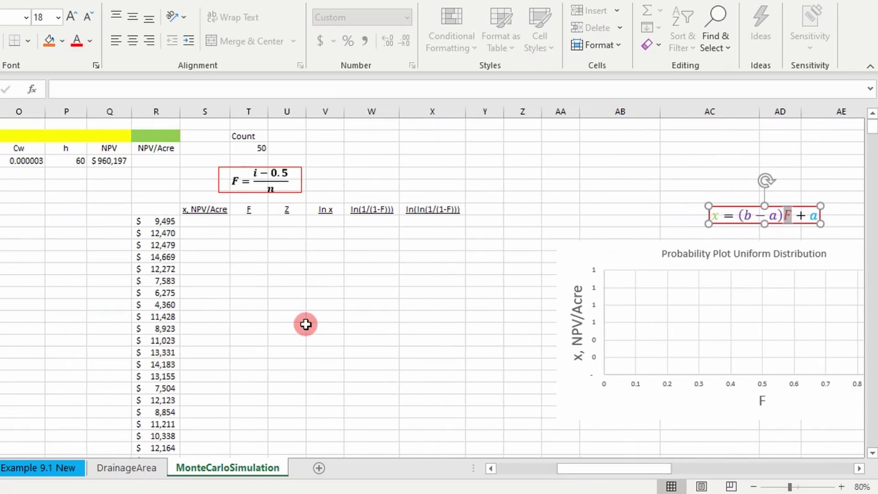
pyautogui.click(207, 221)
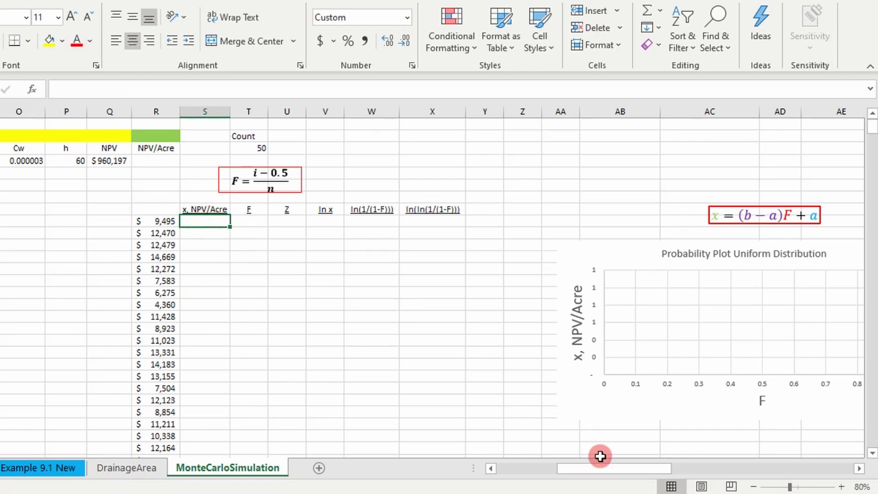
# Step: Copy the 50 NPV/Acre results from column R and paste them as values under x, NPV/Acre
pyautogui.moveTo(595, 469); pyautogui.dragTo(574, 472)
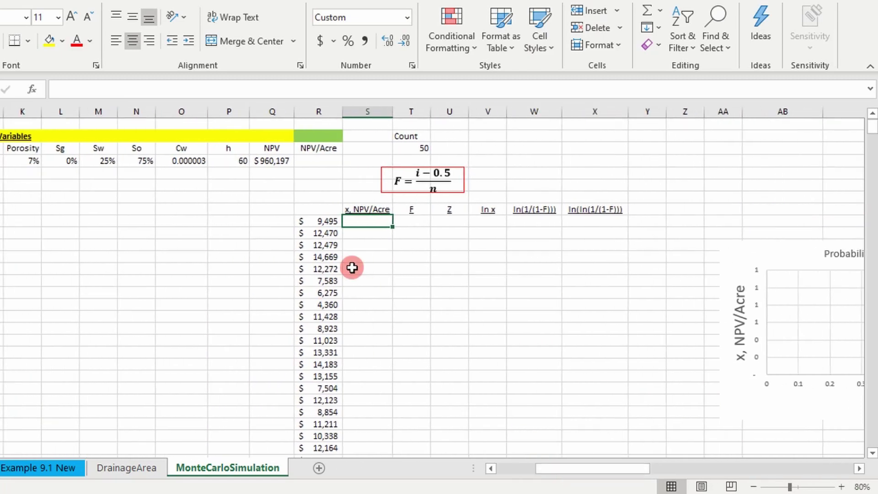
pyautogui.moveTo(319, 218); pyautogui.dragTo(322, 482)
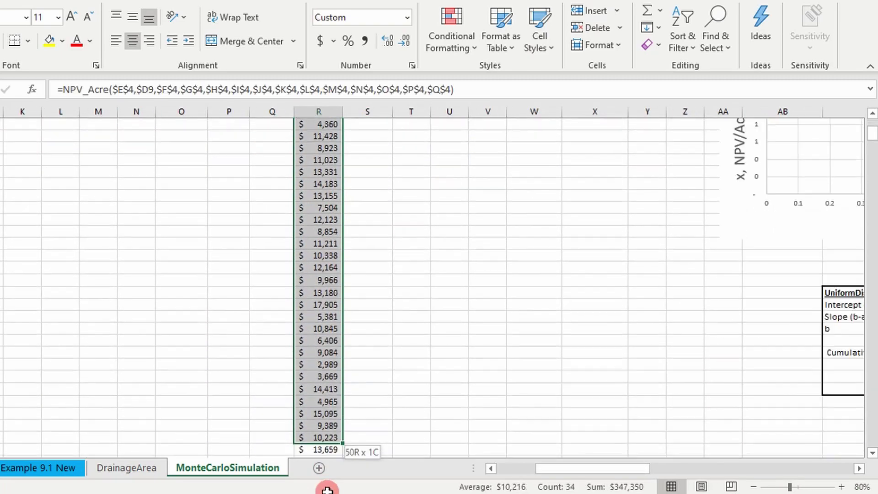
pyautogui.moveTo(323, 481); pyautogui.dragTo(324, 438)
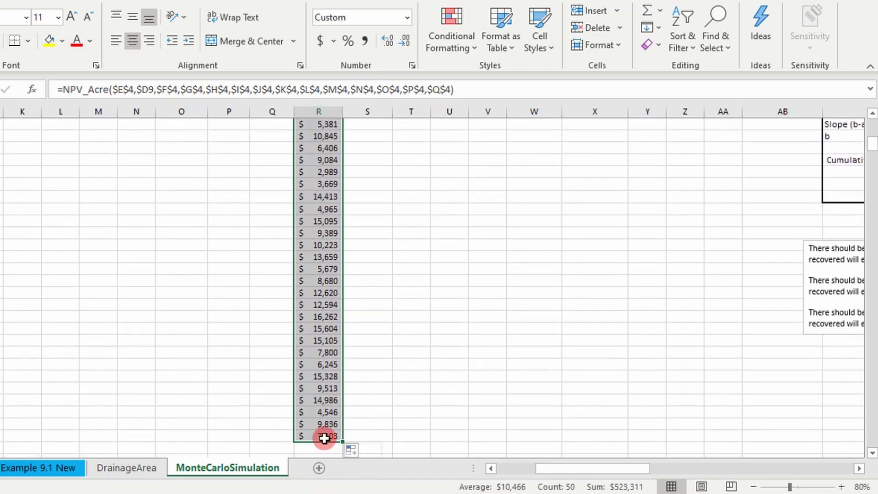
pyautogui.hotkey('ctrl', 'c')
pyautogui.scroll(4, 379, 398)
pyautogui.scroll(5, 416, 329)
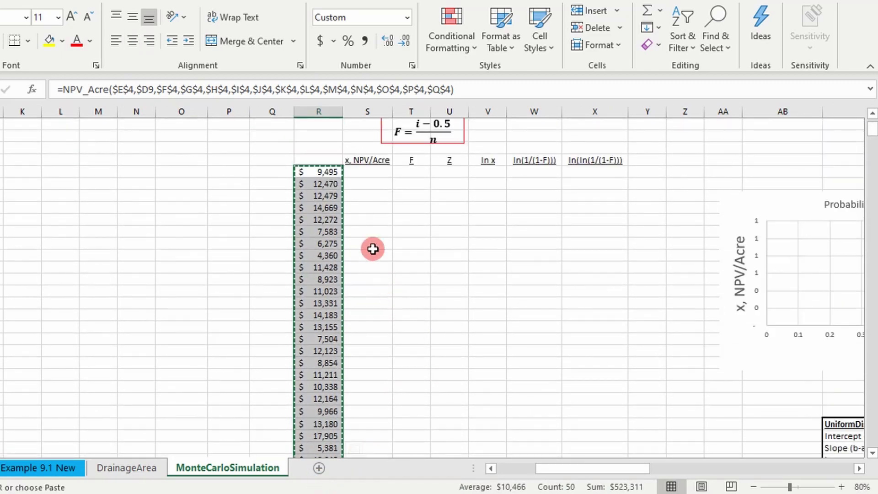
pyautogui.click(365, 170)
pyautogui.rightClick(365, 171)
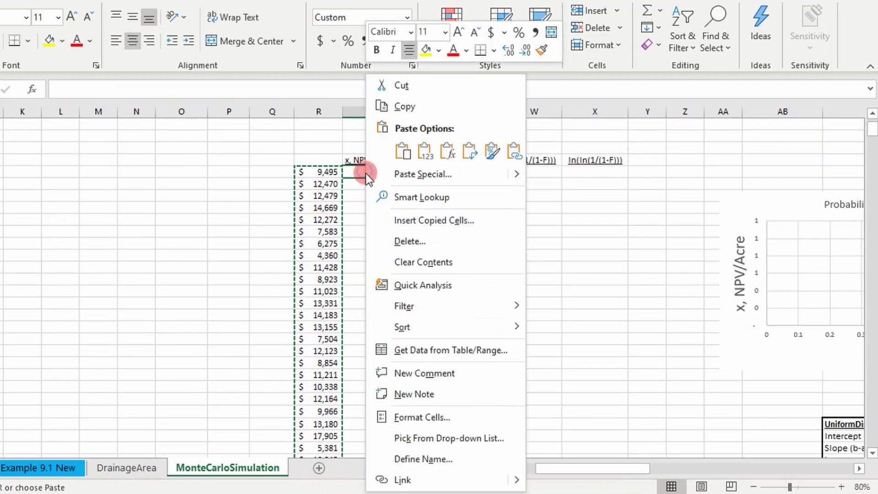
pyautogui.click(418, 146)
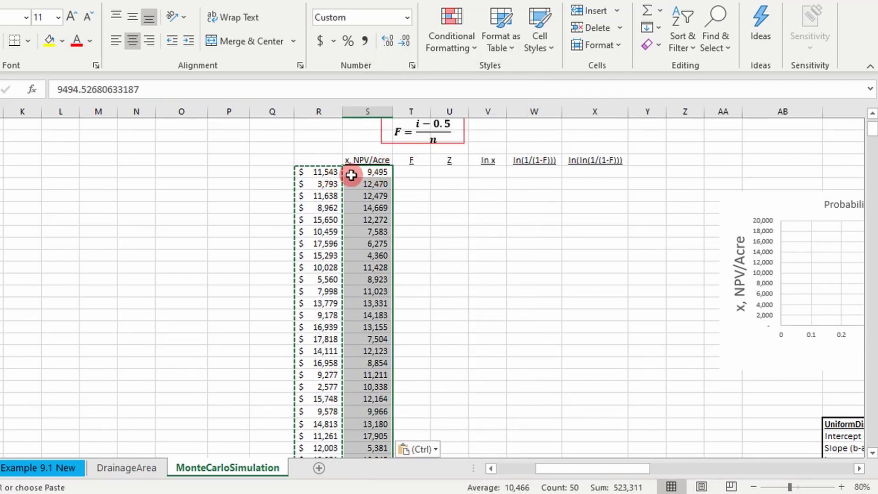
# Step: Select the pasted value column, starting from 9,495
pyautogui.click(325, 174)
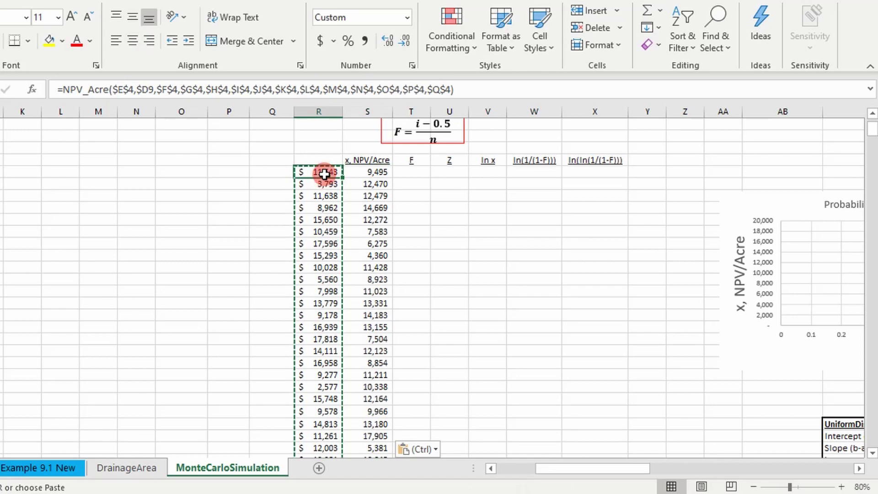
pyautogui.hotkey('ctrl', 'shift', 'Down')
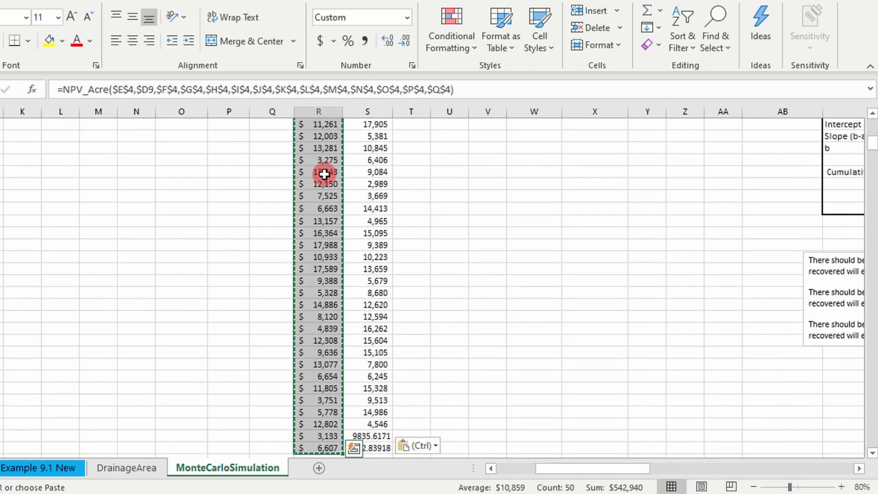
pyautogui.scroll(7, 324, 175)
pyautogui.scroll(1, 323, 173)
pyautogui.click(376, 222)
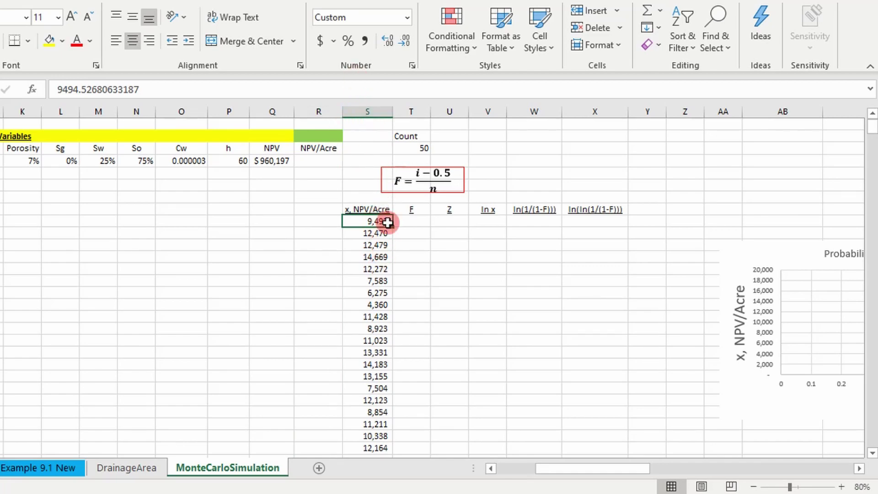
# Step: Sort the selected x, NPV/Acre values A to Z, continuing with the current selection only
pyautogui.hotkey('ctrl', 'shift', 'Down')
pyautogui.scroll(3, 389, 219)
pyautogui.scroll(2, 390, 219)
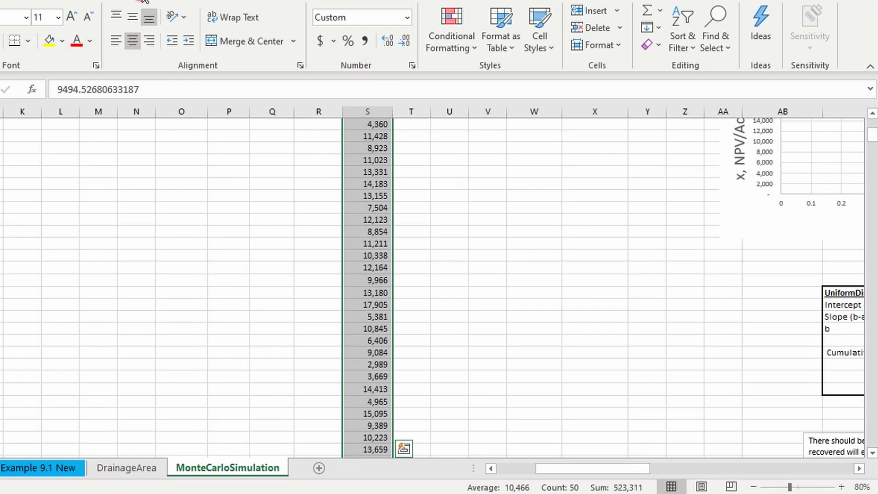
pyautogui.click(163, 1)
pyautogui.scroll(5, 421, 133)
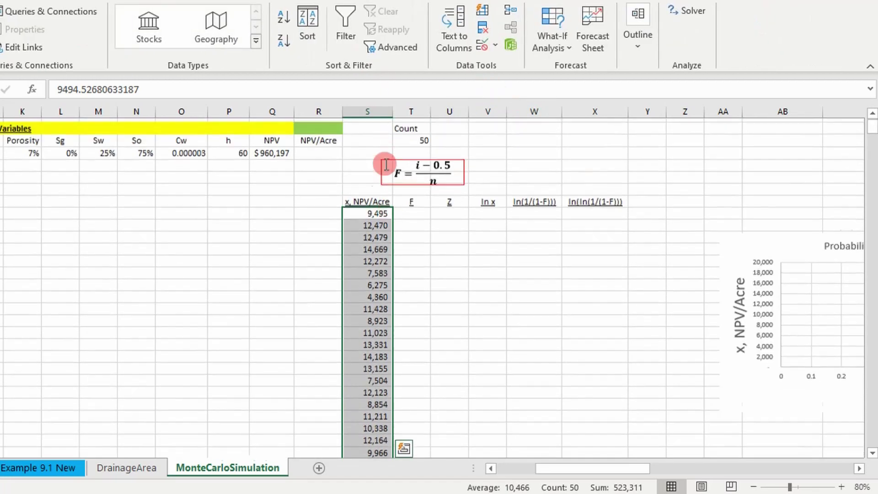
pyautogui.click(283, 18)
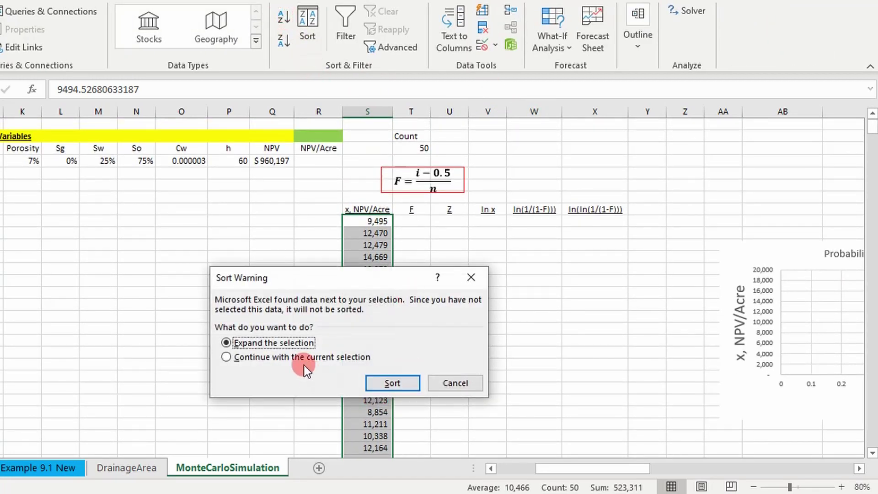
pyautogui.click(403, 385)
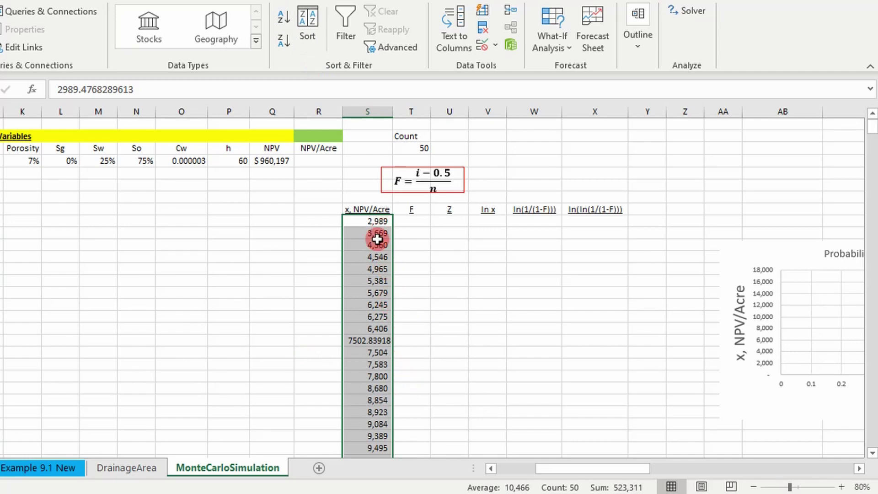
# Step: Check the sorted column runs from 2,989 up to 17,905
pyautogui.scroll(-1, 379, 219)
pyautogui.scroll(1, 377, 223)
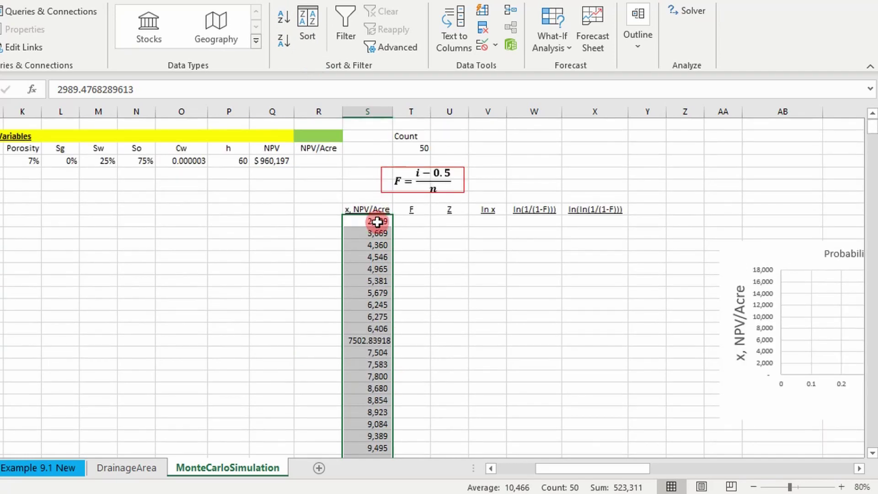
pyautogui.scroll(-6, 377, 222)
pyautogui.scroll(-5, 382, 304)
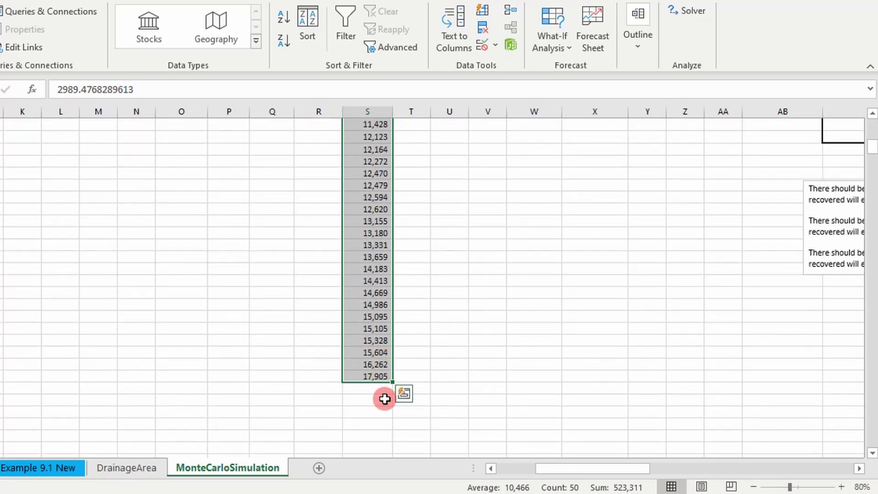
pyautogui.click(382, 399)
pyautogui.click(383, 379)
pyautogui.scroll(9, 457, 369)
pyautogui.scroll(3, 457, 368)
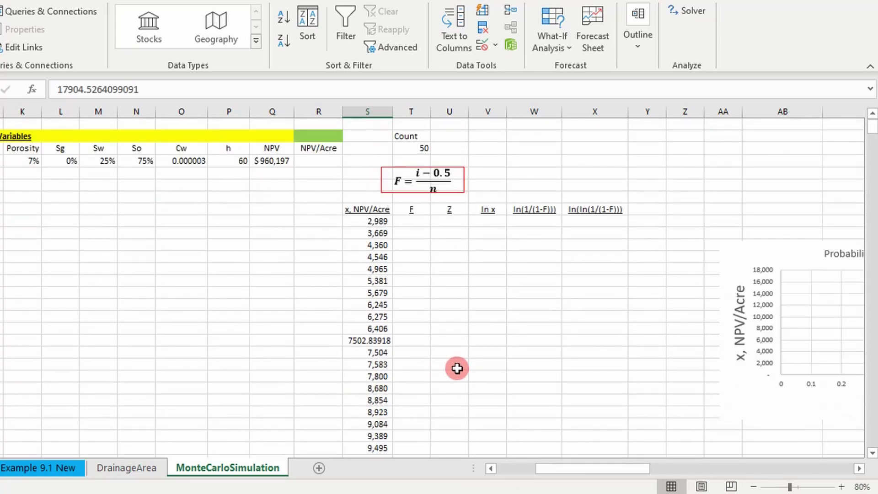
pyautogui.hscroll(2, 707, 457)
# Step: Enter the first plotting position (C9-0.5)/T3 beside the smallest value, 2,989
pyautogui.click(237, 233)
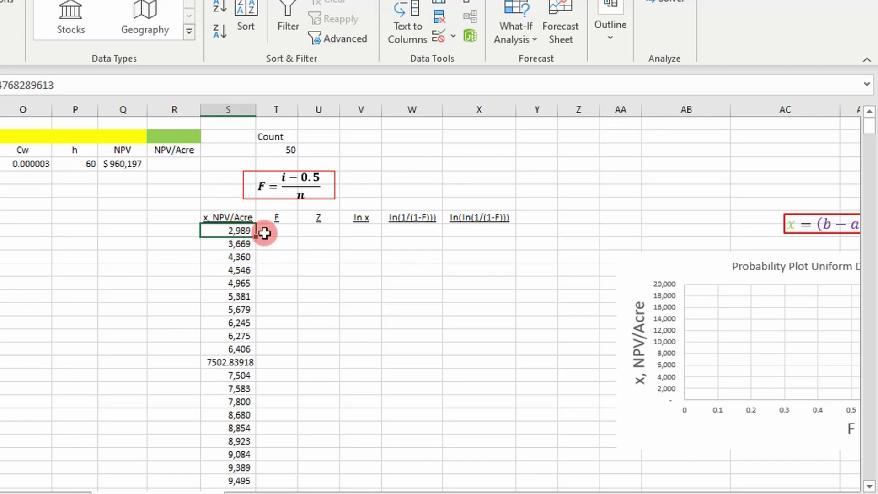
pyautogui.click(303, 198)
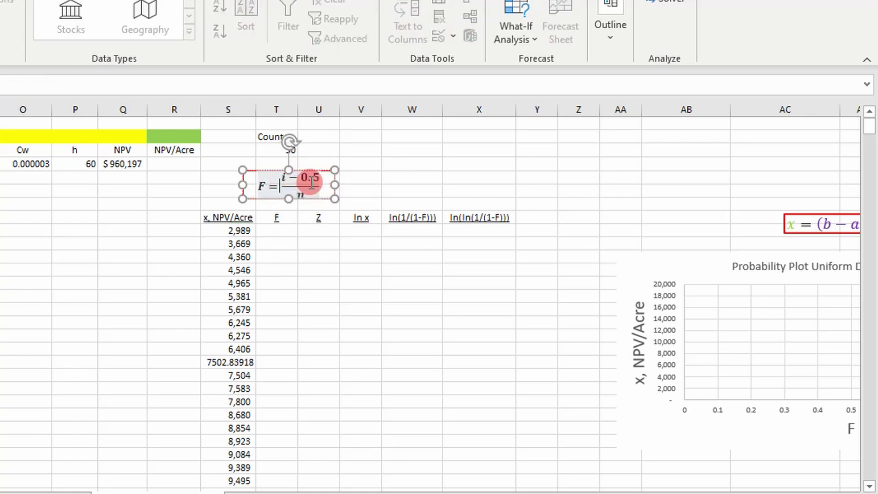
pyautogui.click(347, 178)
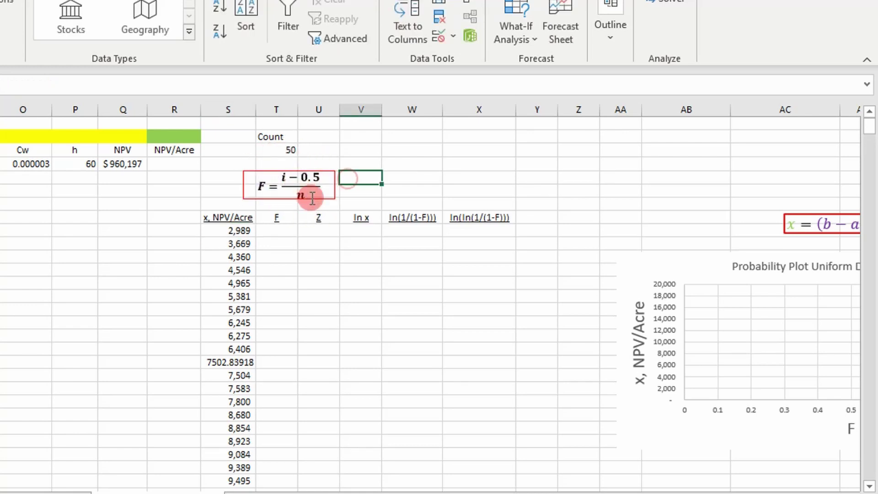
pyautogui.click(274, 231)
pyautogui.write('=')
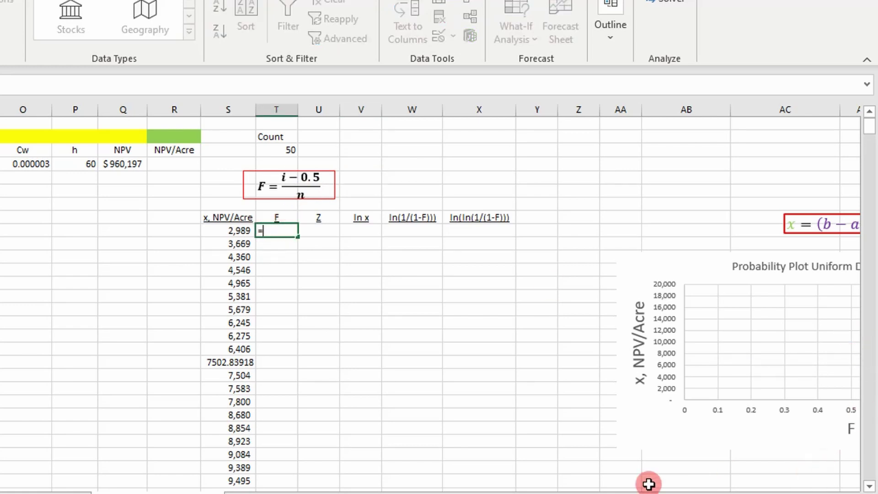
pyautogui.moveTo(592, 492); pyautogui.dragTo(583, 492)
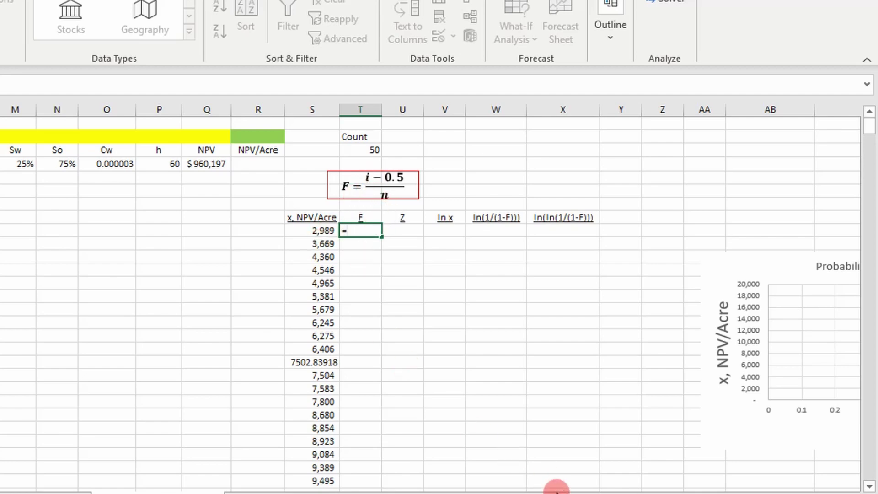
pyautogui.moveTo(558, 492); pyautogui.dragTo(526, 493)
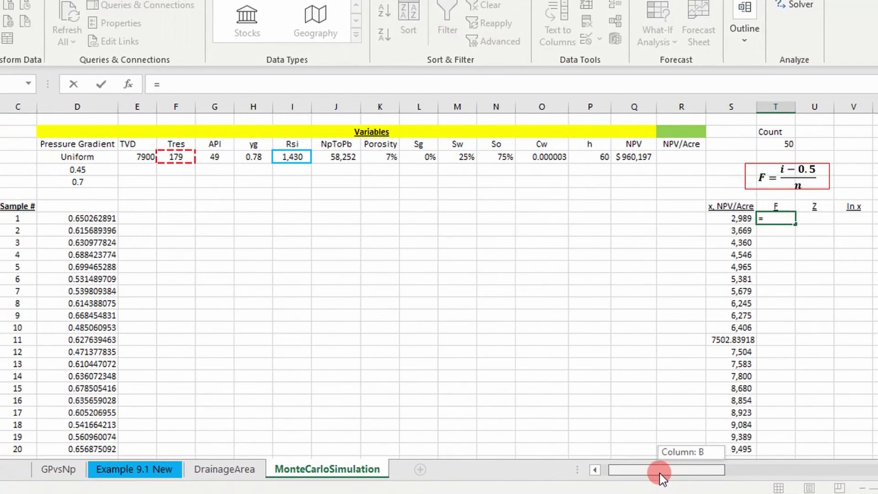
pyautogui.click(70, 219)
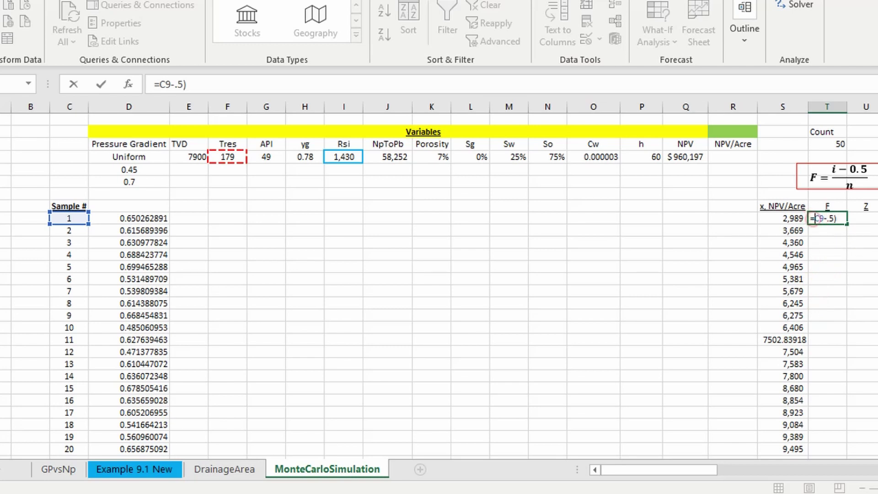
pyautogui.click(844, 218)
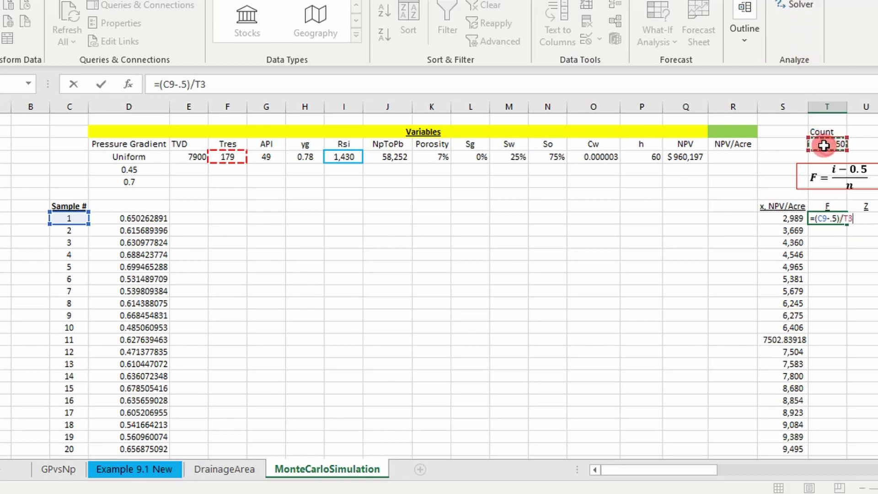
pyautogui.press('Return')
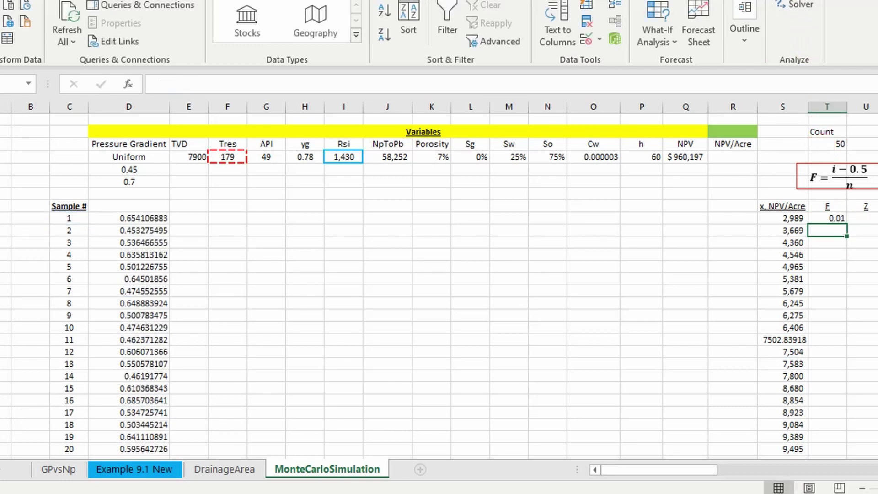
# Step: Copy the first F formula down the column
pyautogui.hscroll(2, 439, 275)
pyautogui.hscroll(4, 439, 274)
pyautogui.click(565, 223)
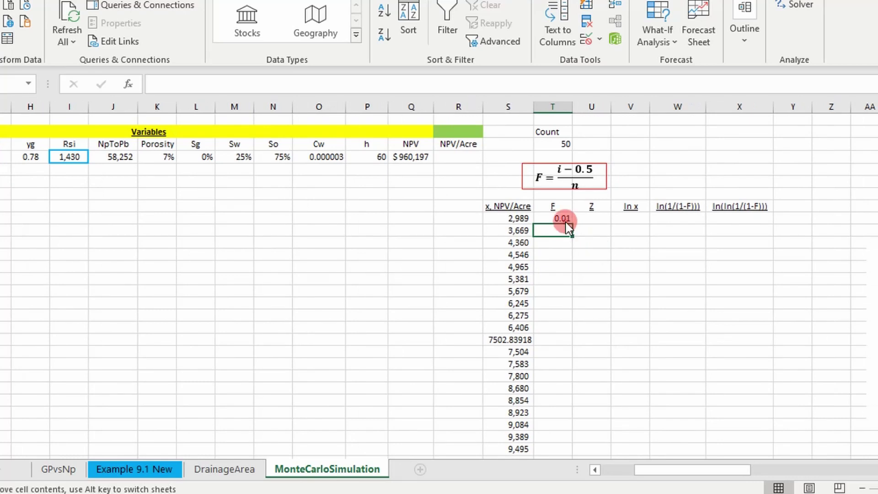
pyautogui.click(564, 219)
pyautogui.doubleClick(572, 224)
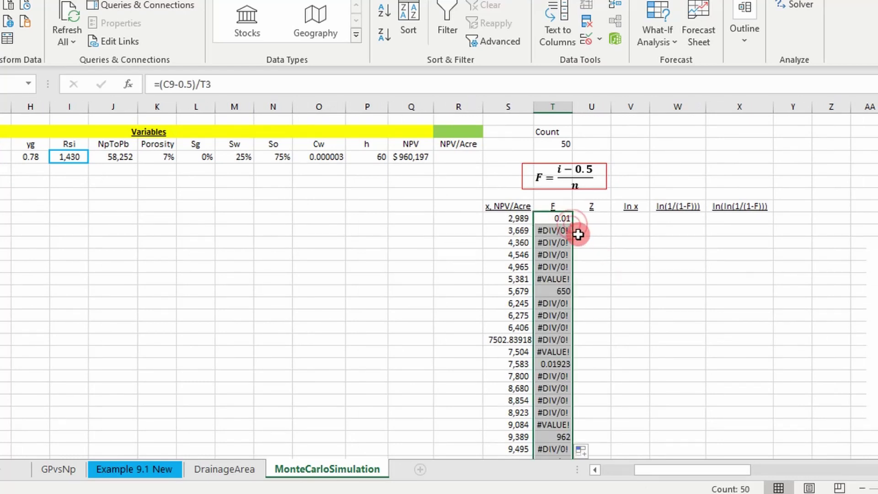
# Step: Lock the count as $T$3 and refill the F column, giving 0.01 through 0.99
pyautogui.doubleClick(575, 218)
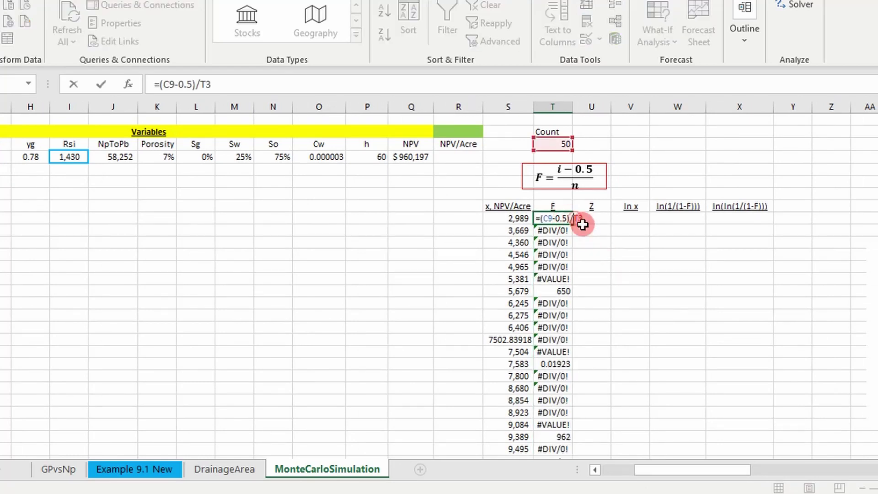
pyautogui.press('Return')
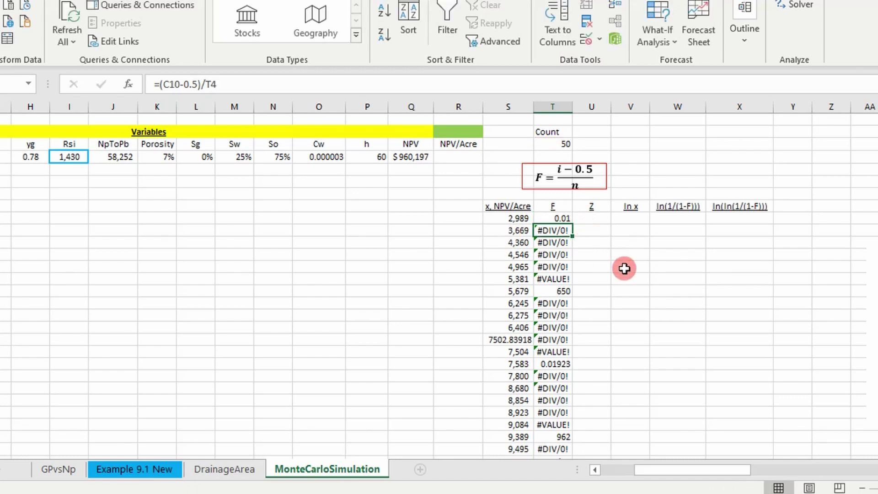
pyautogui.click(567, 219)
pyautogui.doubleClick(574, 223)
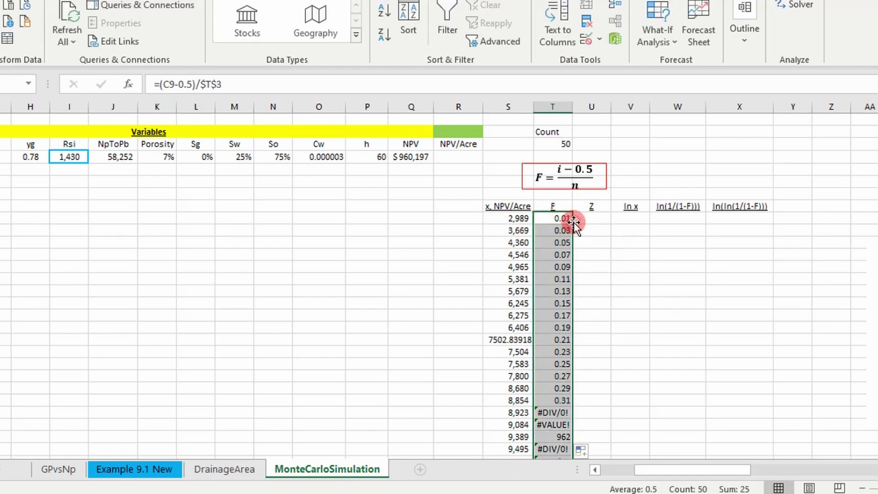
pyautogui.scroll(-4, 570, 233)
pyautogui.scroll(-7, 565, 269)
pyautogui.scroll(-2, 572, 315)
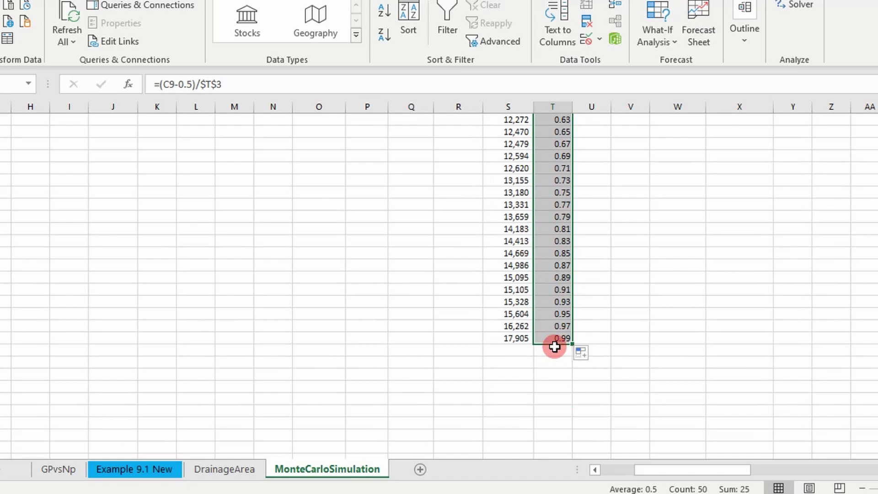
pyautogui.scroll(3, 556, 347)
pyautogui.scroll(6, 556, 347)
pyautogui.scroll(4, 557, 347)
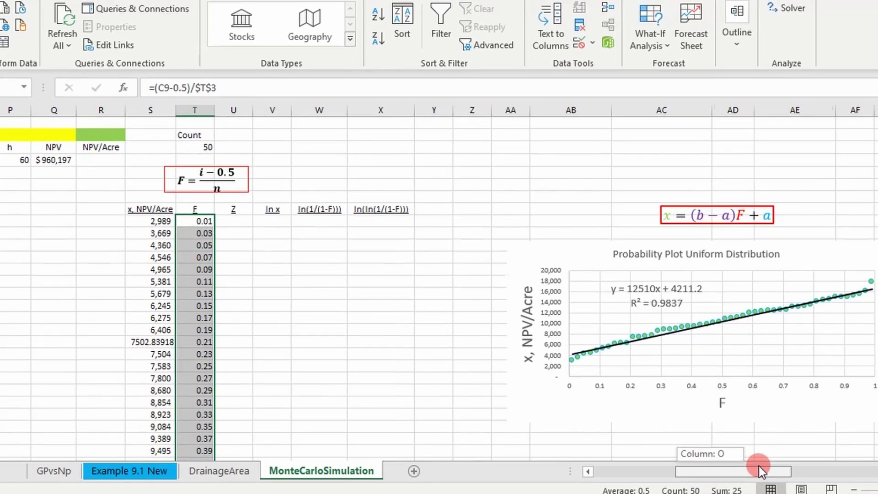
pyautogui.moveTo(720, 476); pyautogui.dragTo(769, 467)
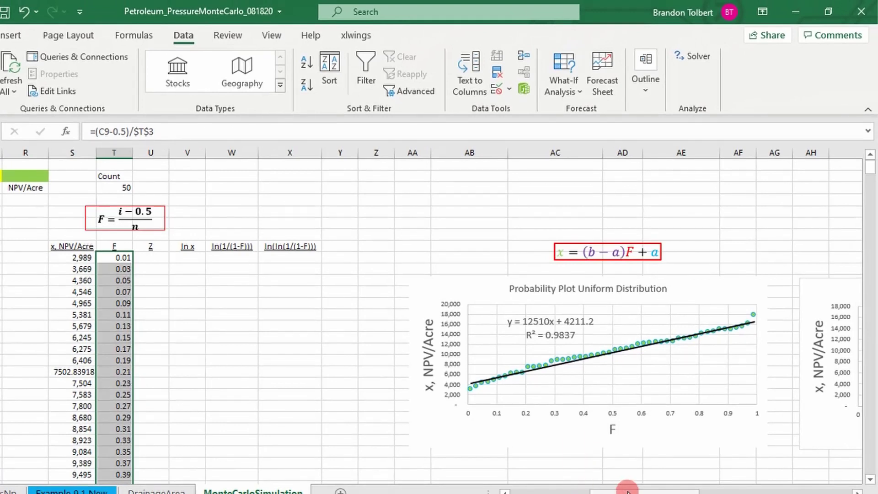
pyautogui.moveTo(687, 486); pyautogui.dragTo(608, 485)
pyautogui.click(515, 359)
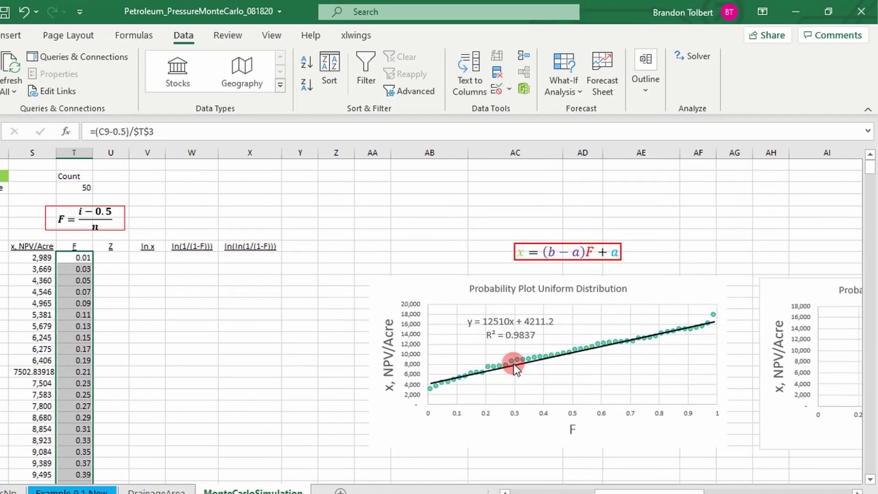
pyautogui.click(137, 311)
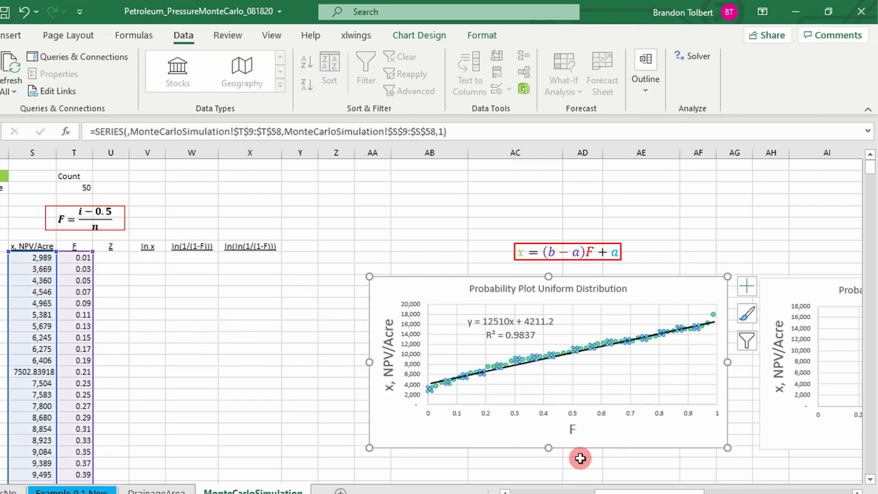
pyautogui.press('Up')
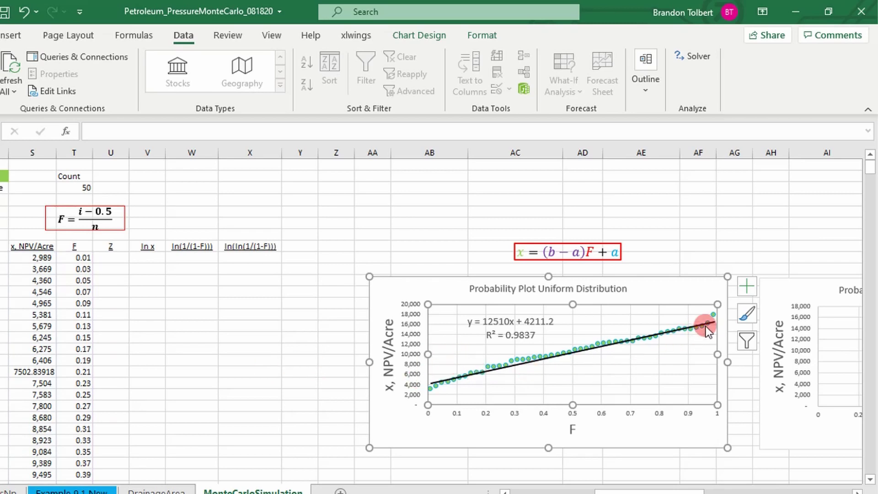
pyautogui.press('Escape')
pyautogui.scroll(-1, 512, 295)
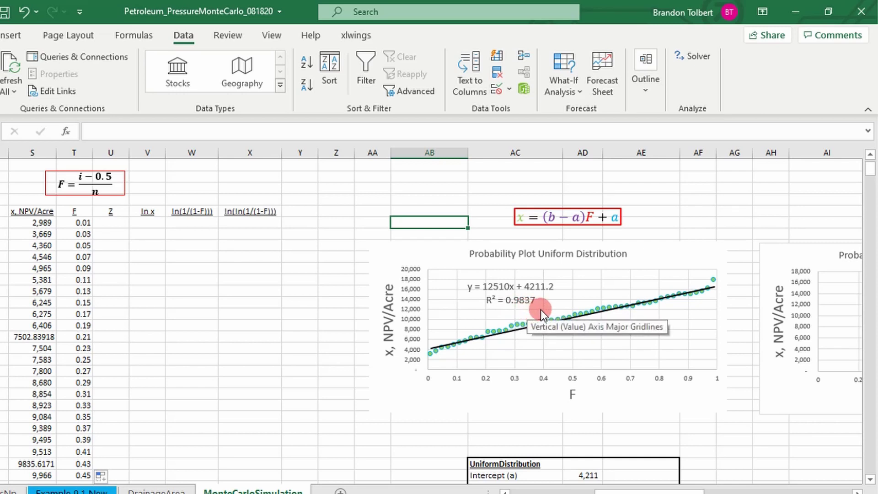
pyautogui.scroll(1, 542, 311)
pyautogui.moveTo(646, 489); pyautogui.dragTo(627, 489)
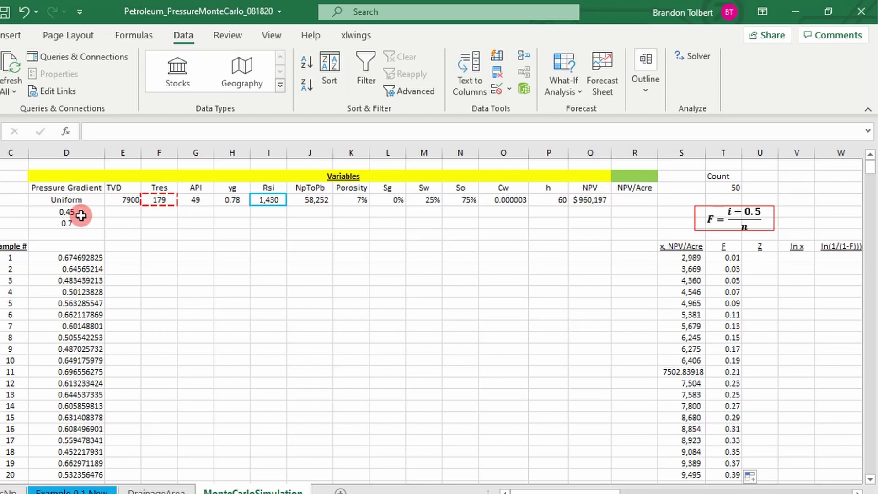
pyautogui.moveTo(188, 202)
pyautogui.mouseDown()
pyautogui.moveTo(203, 213)
pyautogui.moveTo(241, 208)
pyautogui.mouseUp()
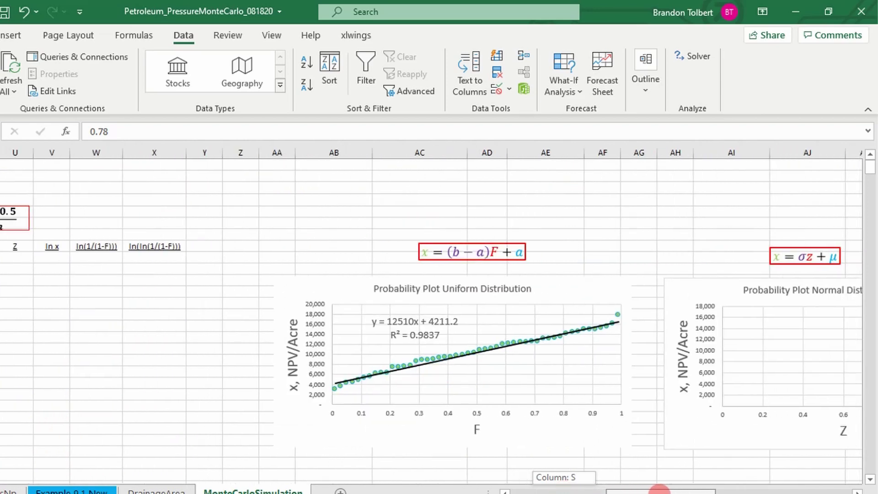
pyautogui.moveTo(564, 489); pyautogui.dragTo(658, 489)
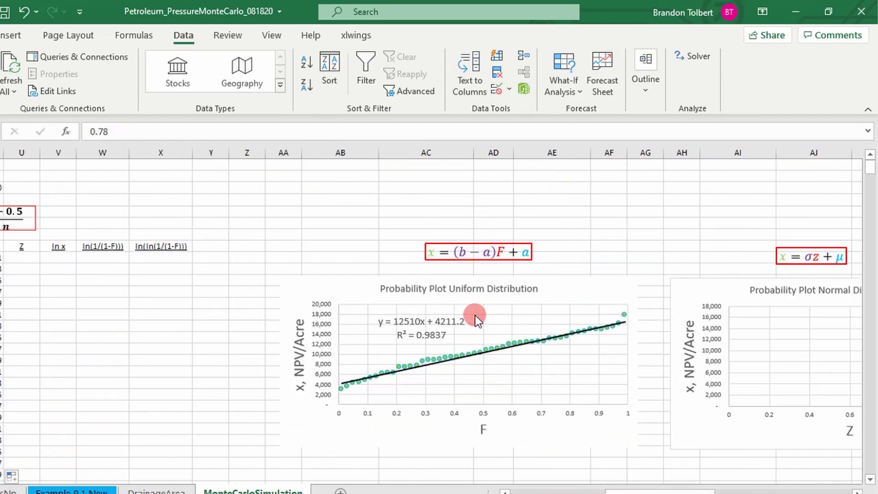
pyautogui.scroll(-1, 476, 314)
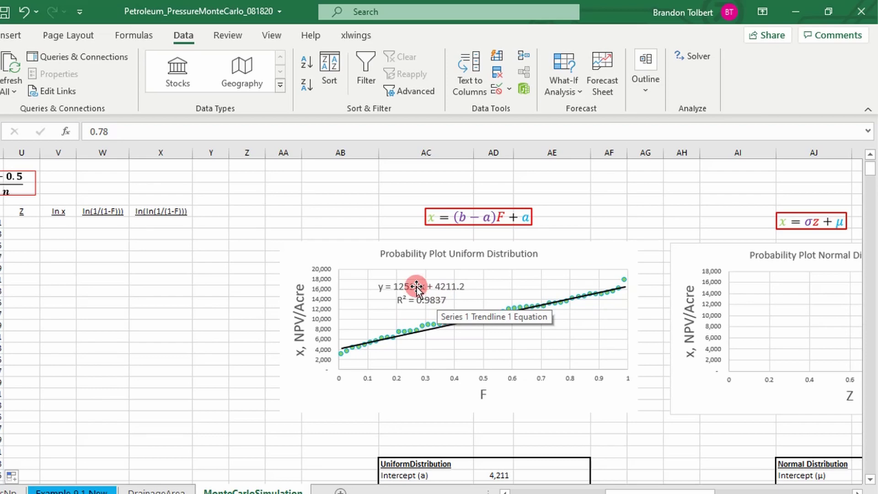
# Step: Clear the Intercept (a) cell and start an INTERCEPT formula there
pyautogui.scroll(-1, 453, 401)
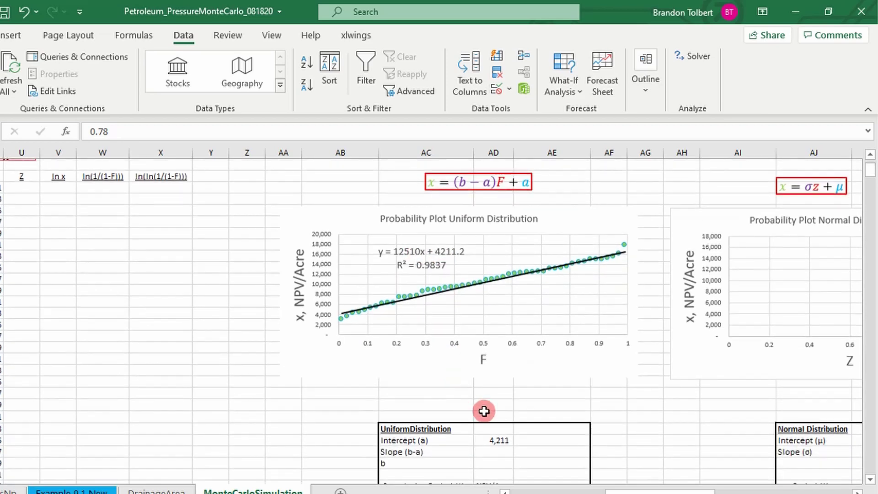
pyautogui.click(495, 439)
pyautogui.press('Delete')
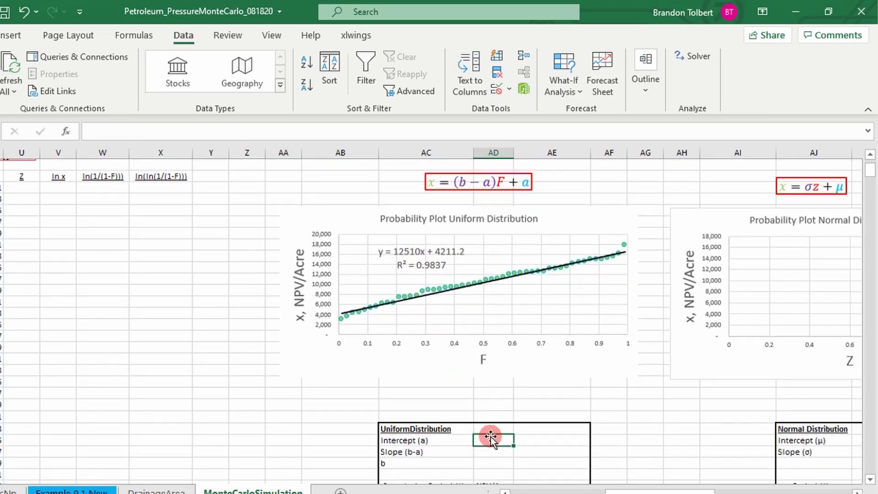
pyautogui.scroll(-1, 491, 436)
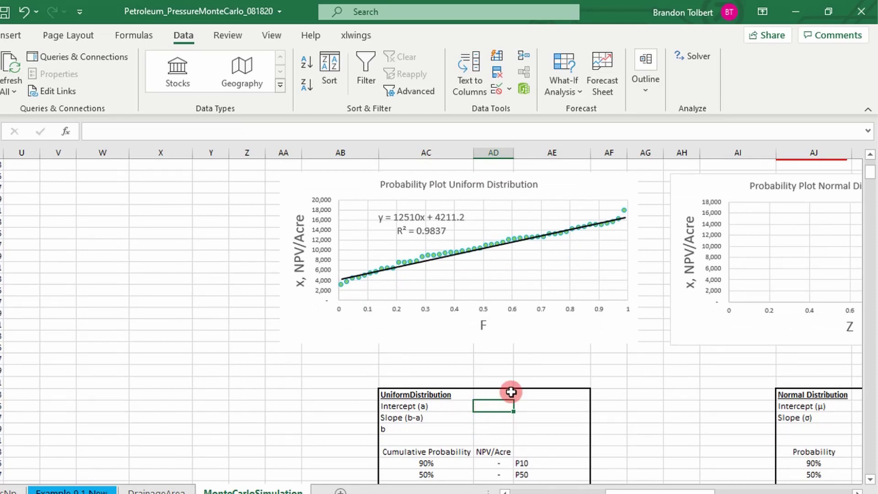
pyautogui.write('=inter')
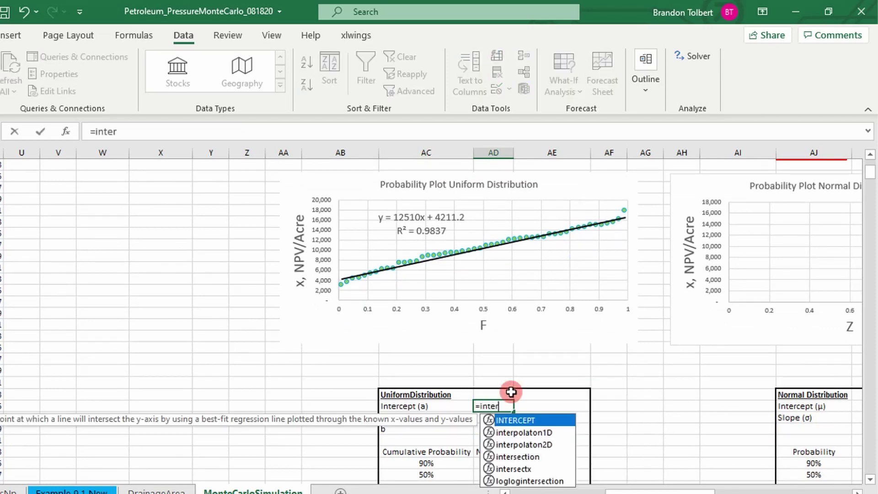
pyautogui.press('Tab')
# Step: Give INTERCEPT the locked $S$9:$S$58 values and T9:T58 F range, yielding 4,211
pyautogui.scroll(3, 505, 425)
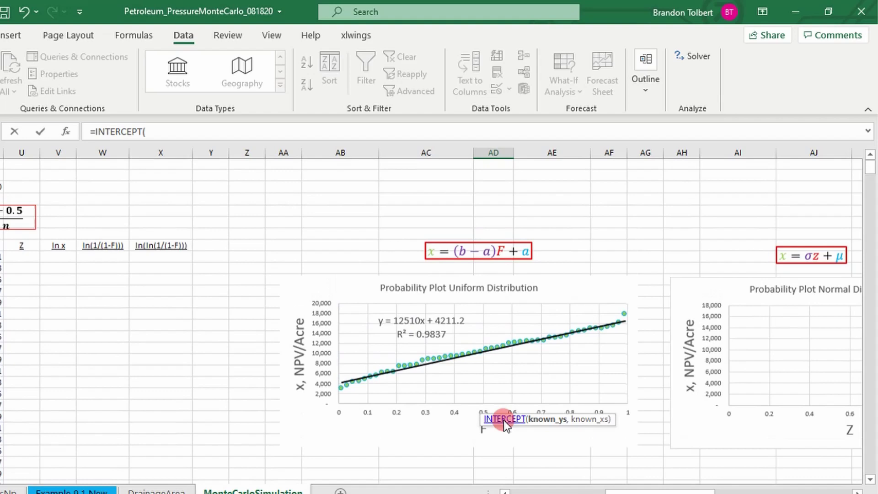
pyautogui.moveTo(659, 492); pyautogui.dragTo(622, 492)
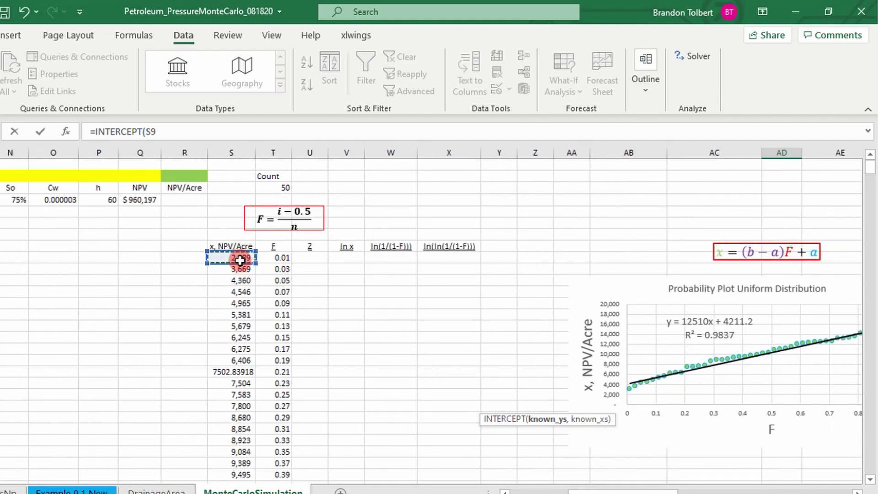
pyautogui.hotkey('ctrl', 'shift', 'Down')
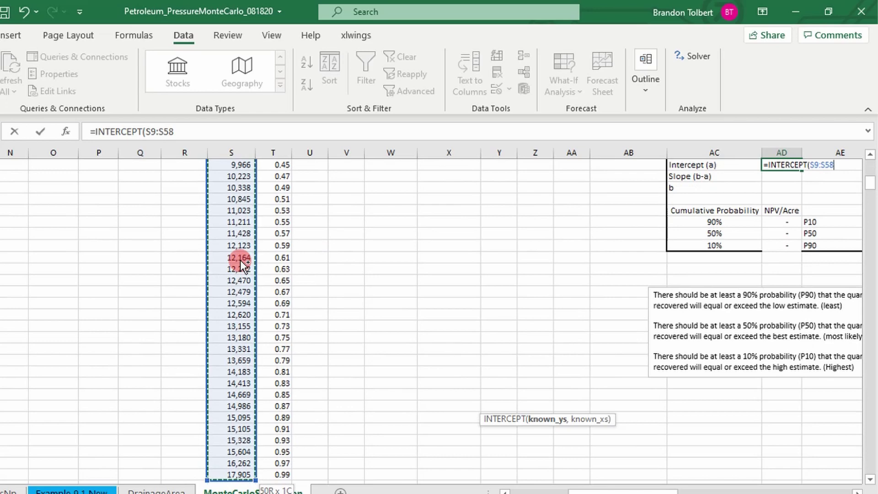
pyautogui.press('F4')
pyautogui.write('$S$58,')
pyautogui.scroll(2, 384, 280)
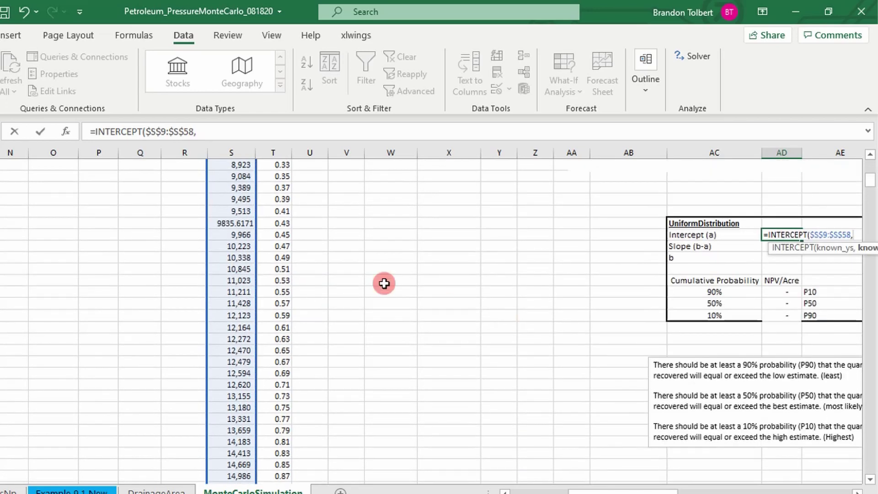
pyautogui.scroll(6, 313, 253)
pyautogui.scroll(2, 313, 253)
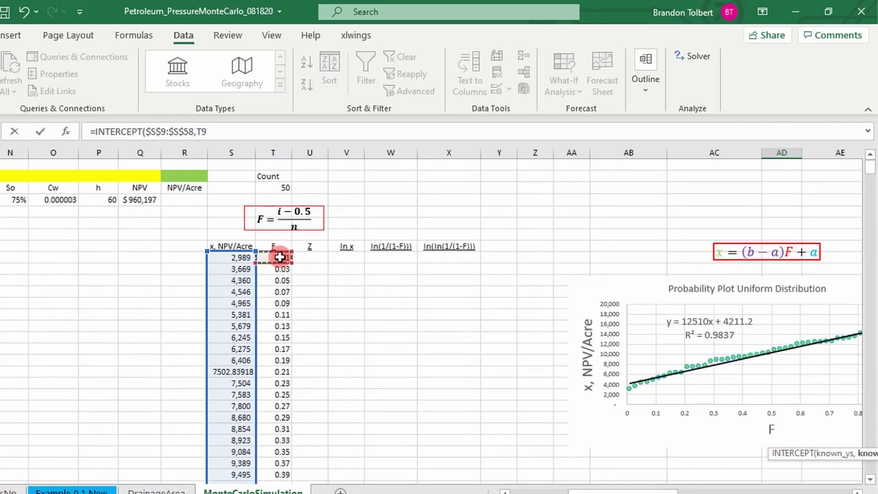
pyautogui.hotkey('ctrl', 'shift', 'Down')
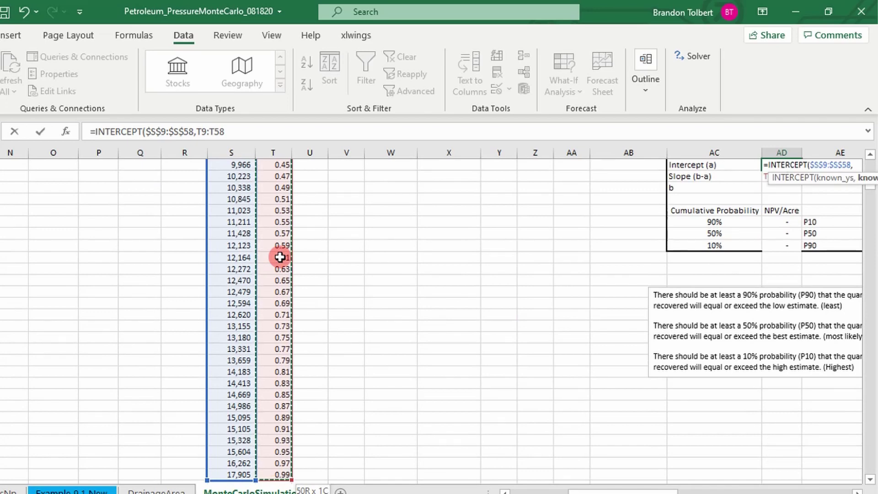
pyautogui.press('Return')
pyautogui.scroll(2, 515, 318)
pyautogui.scroll(5, 559, 387)
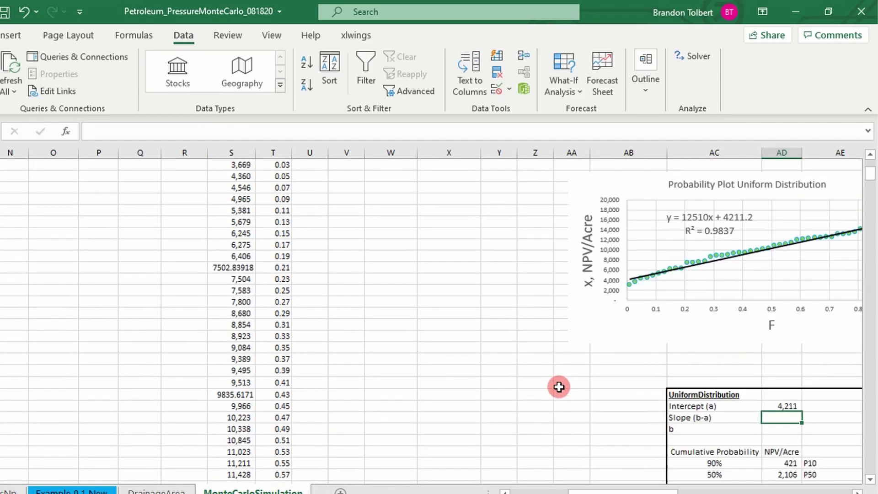
pyautogui.click(855, 491)
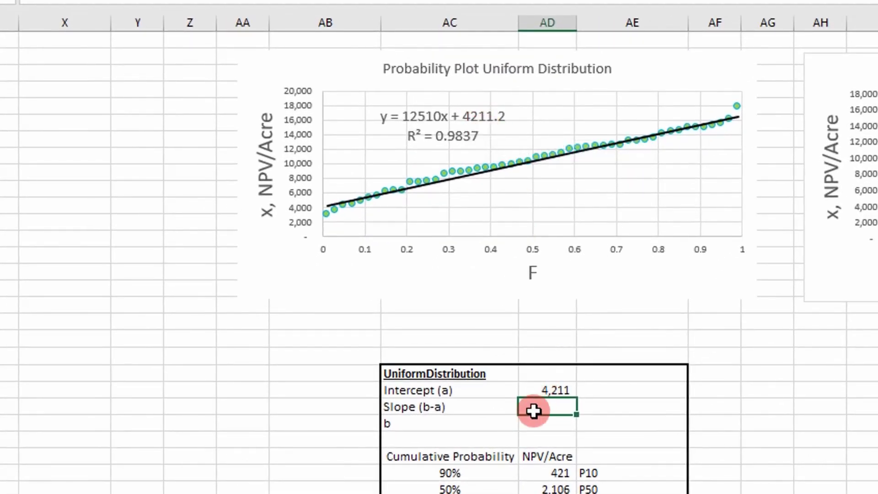
# Step: Paste the intercept formula into the Slope cell and change INTERCEPT to SLOPE, giving 12,510
pyautogui.hotkey('ctrl', 'c')
pyautogui.click(549, 407)
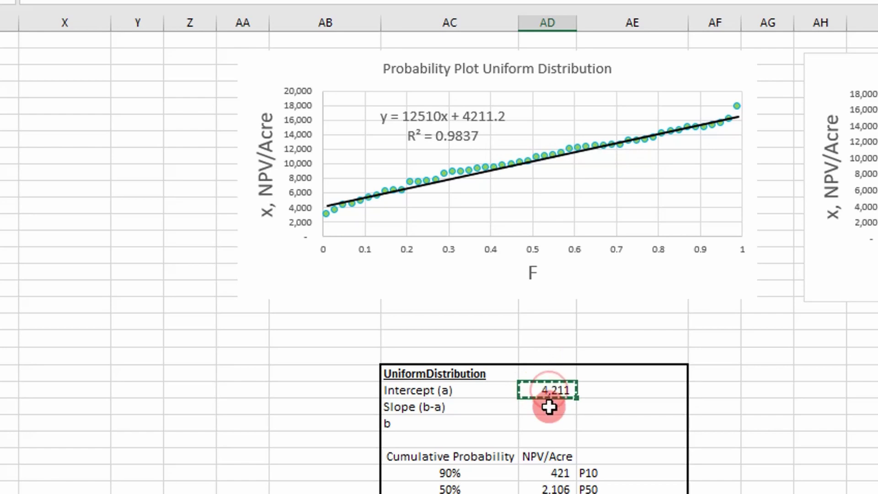
pyautogui.hotkey('ctrl', 'v')
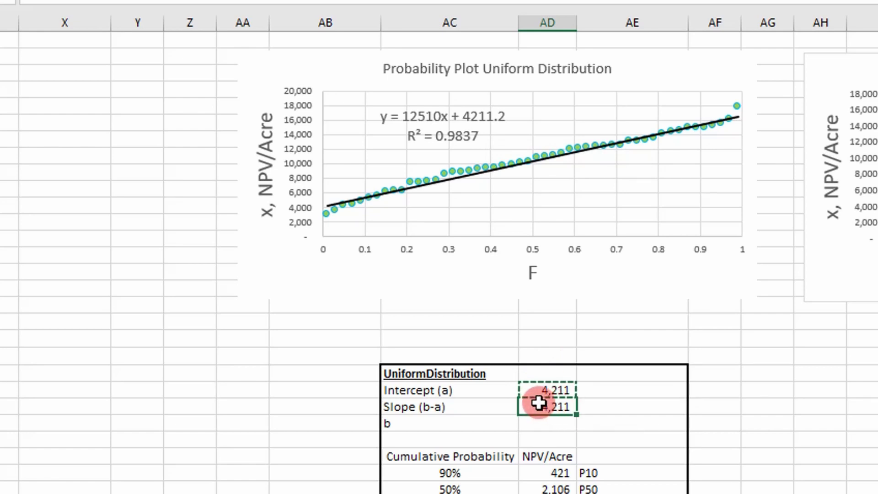
pyautogui.doubleClick(547, 407)
pyautogui.moveTo(587, 407); pyautogui.dragTo(536, 407)
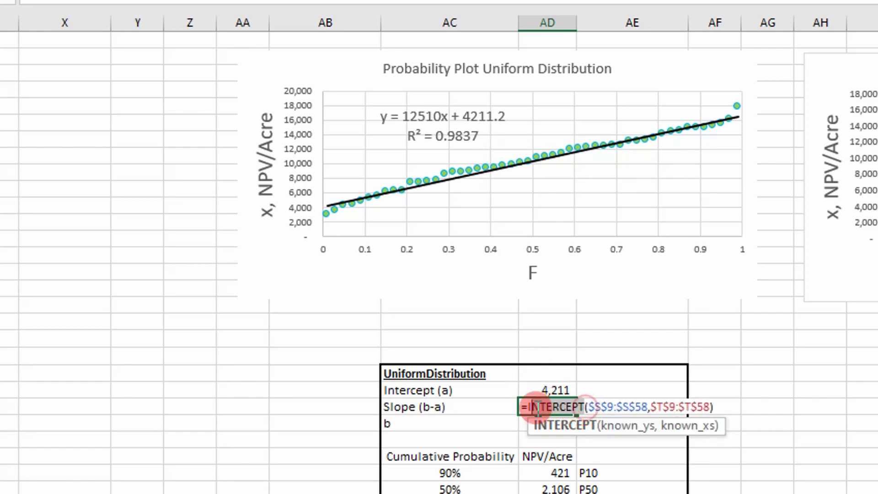
pyautogui.write('s')
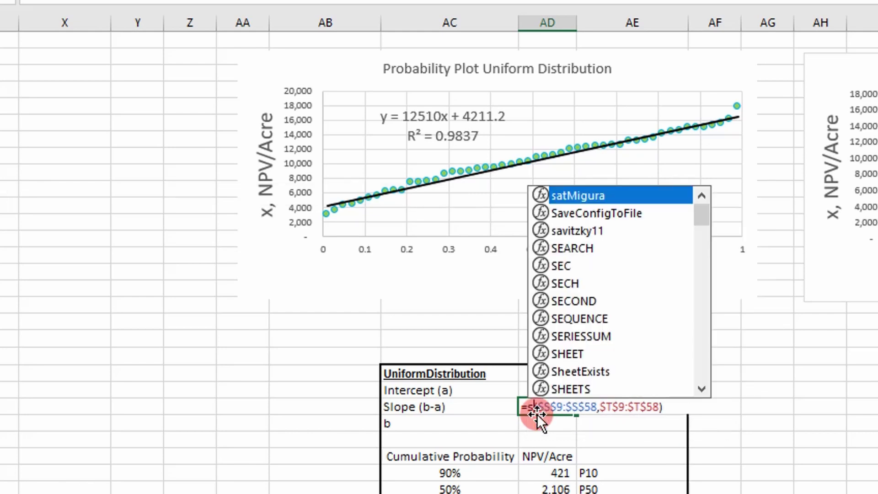
pyautogui.write('lope')
pyautogui.press('Return')
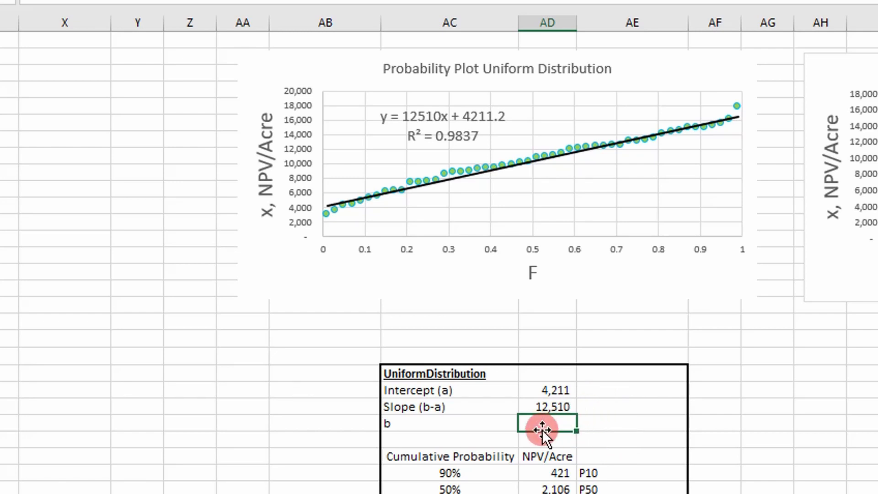
pyautogui.scroll(2, 488, 238)
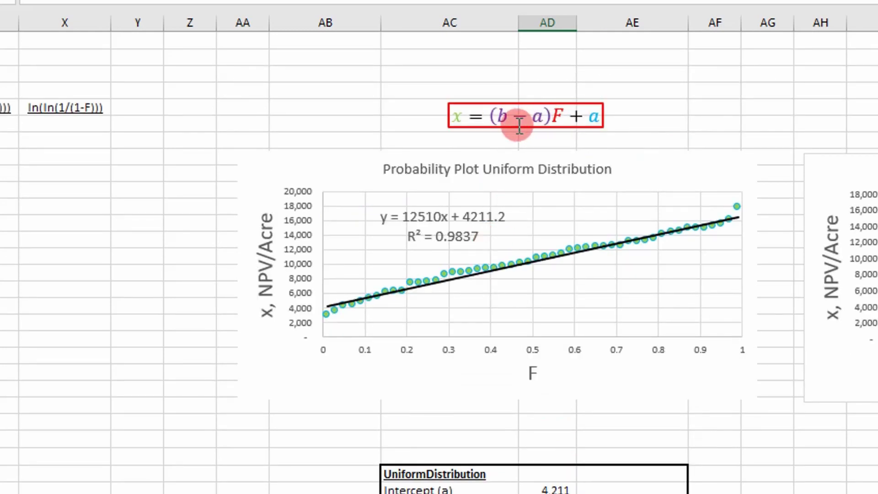
# Step: Enter b as the Slope cell plus the Intercept cell, yielding 16,721
pyautogui.scroll(-1, 596, 126)
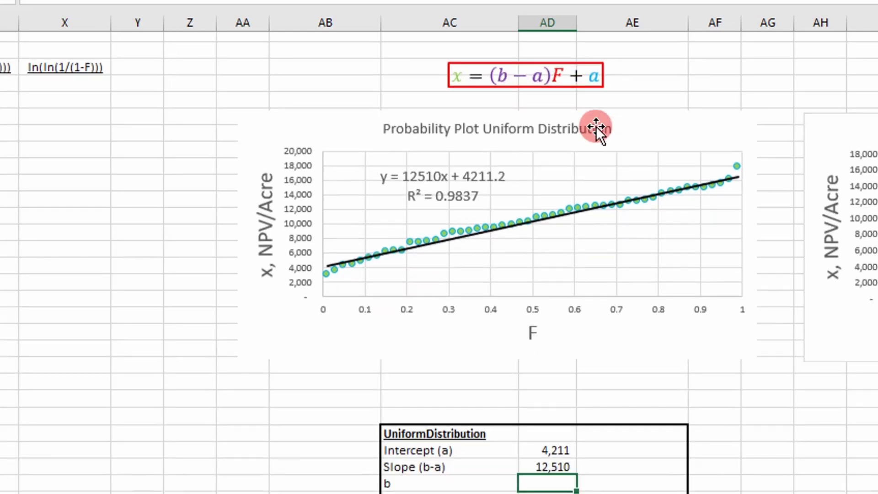
pyautogui.scroll(-1, 577, 311)
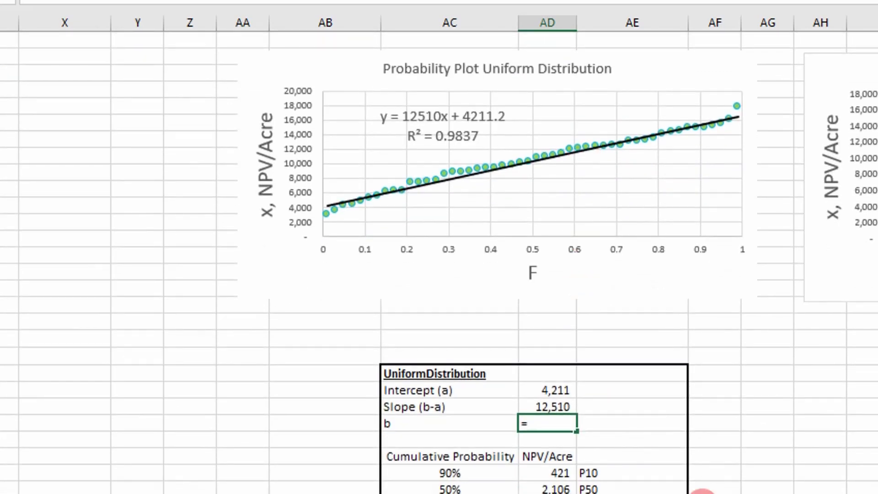
pyautogui.press('Up')
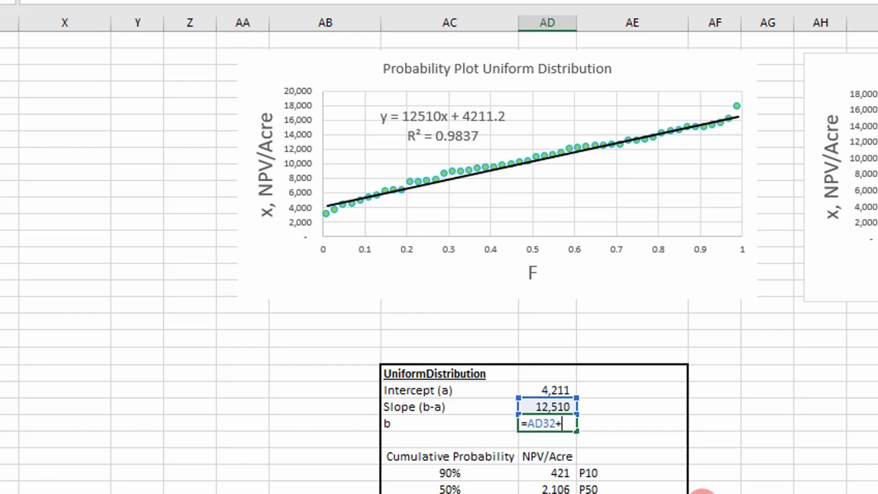
pyautogui.press('Up')
pyautogui.press('Up')
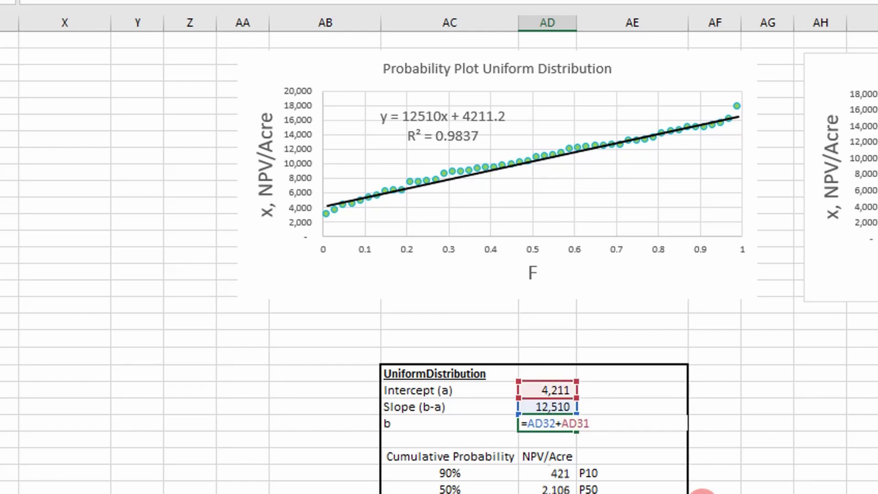
pyautogui.press('Return')
pyautogui.scroll(-2, 577, 363)
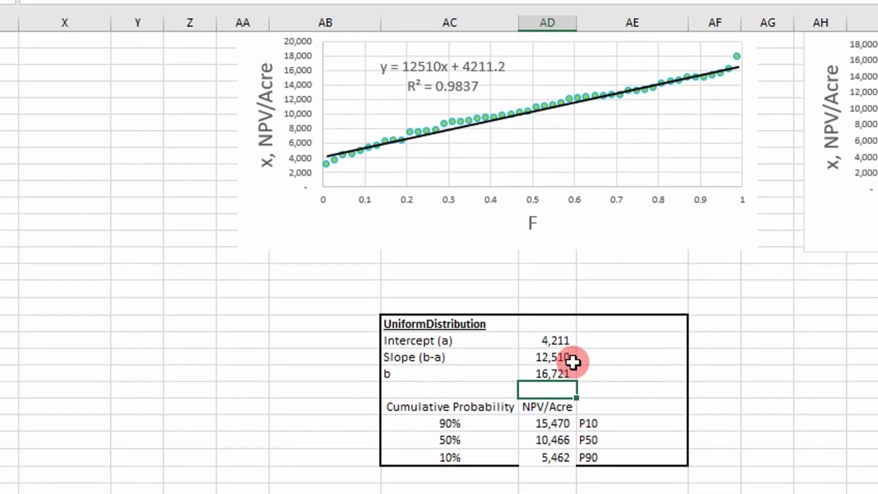
# Step: Clear the P10, P50 and P90 NPV/Acre result cells
pyautogui.moveTo(547, 374); pyautogui.dragTo(542, 415)
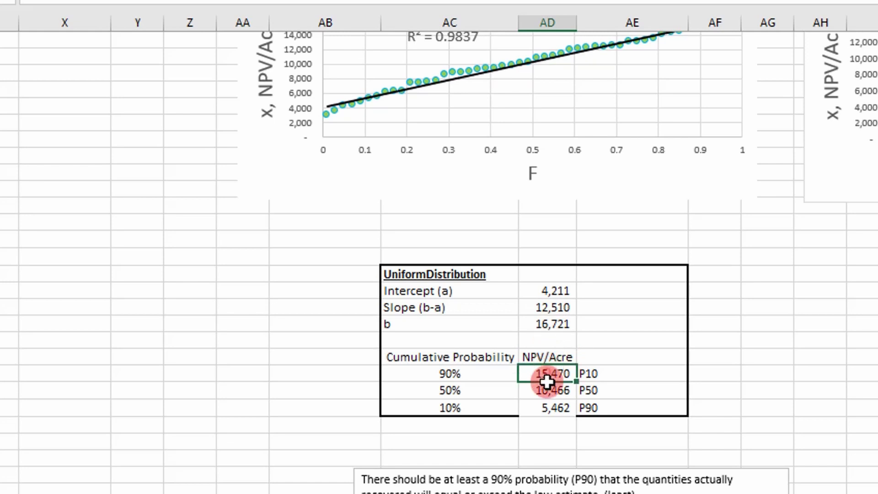
pyautogui.press('Delete')
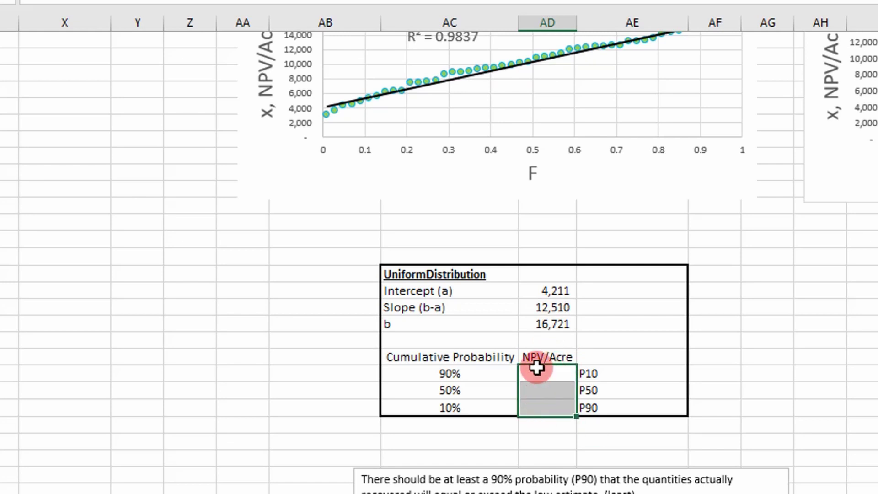
pyautogui.scroll(-1, 538, 323)
pyautogui.scroll(-1, 687, 281)
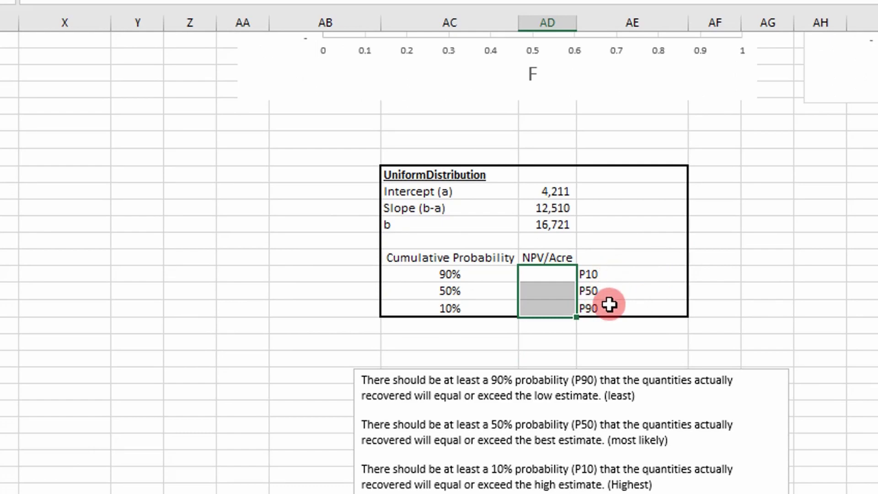
pyautogui.scroll(2, 587, 350)
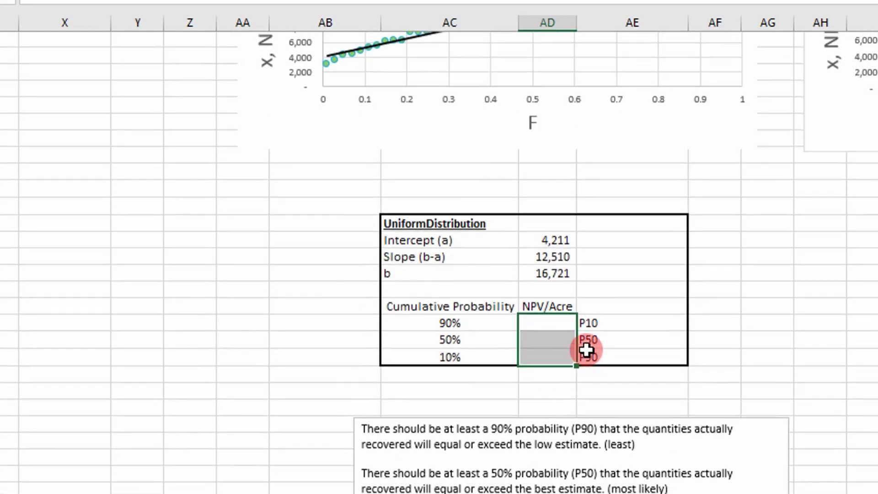
pyautogui.scroll(2, 588, 349)
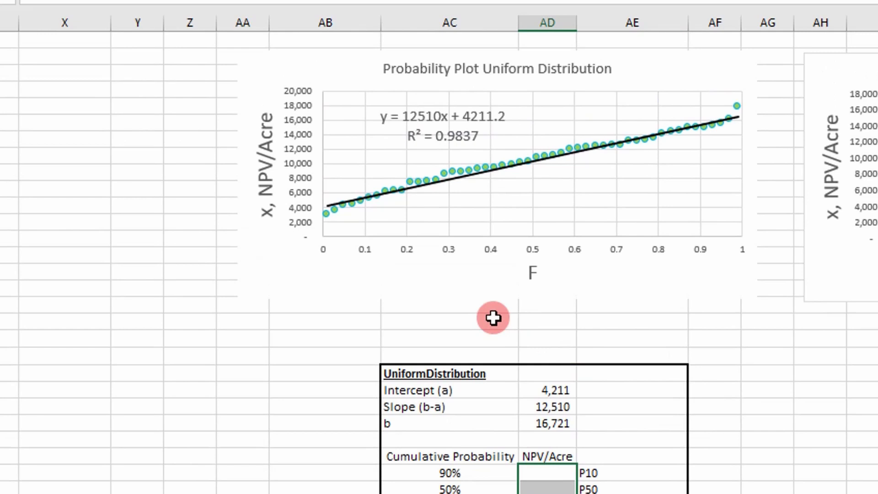
# Step: Scroll until the Uniform Distribution table below the chart is visible
pyautogui.scroll(-1, 490, 317)
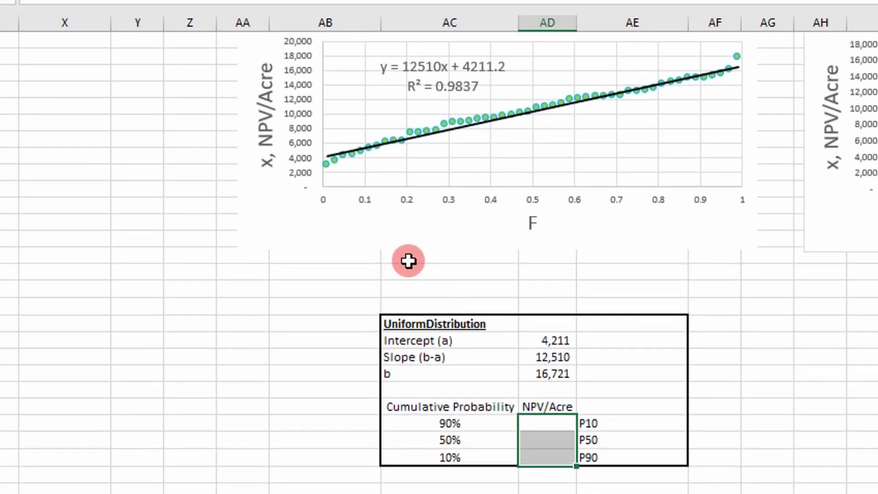
pyautogui.scroll(-2, 407, 259)
pyautogui.scroll(1, 408, 259)
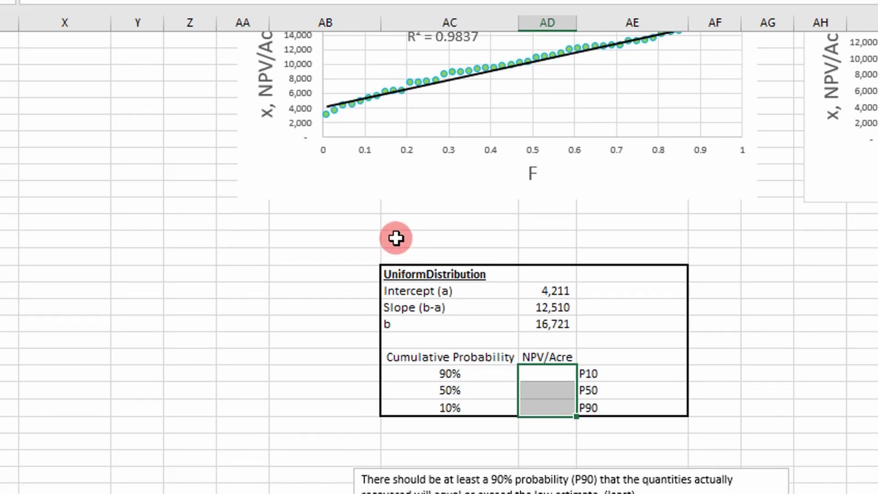
pyautogui.scroll(1, 395, 238)
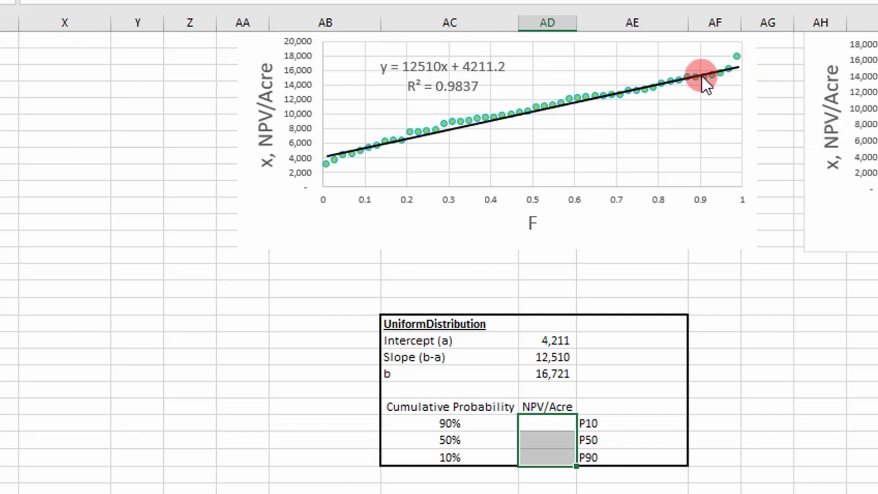
pyautogui.scroll(-2, 664, 160)
pyautogui.click(568, 171)
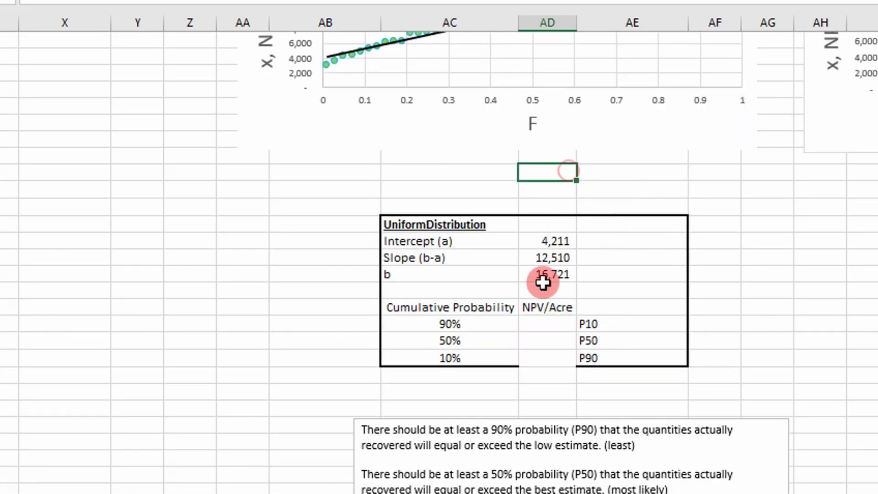
pyautogui.scroll(1, 504, 329)
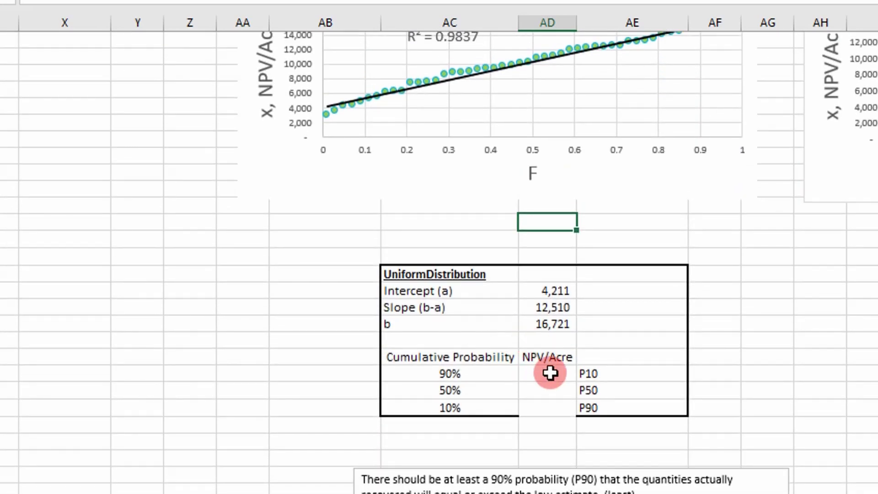
pyautogui.scroll(3, 550, 378)
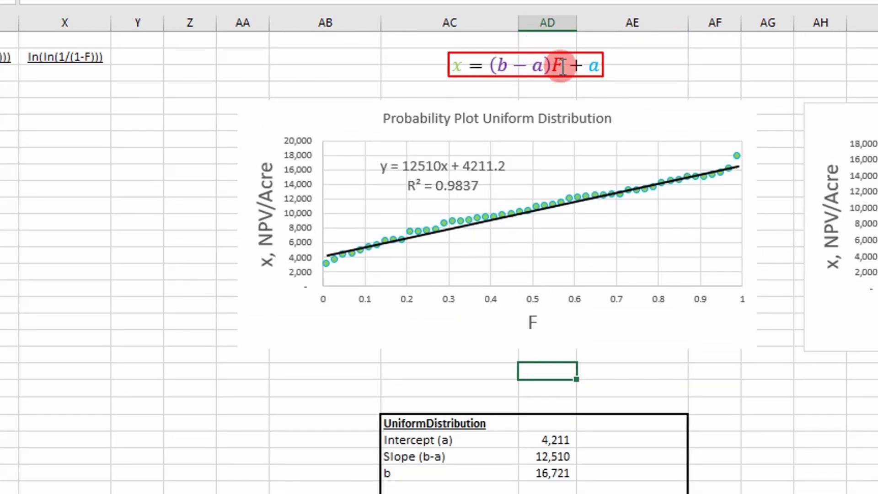
pyautogui.scroll(-1, 555, 117)
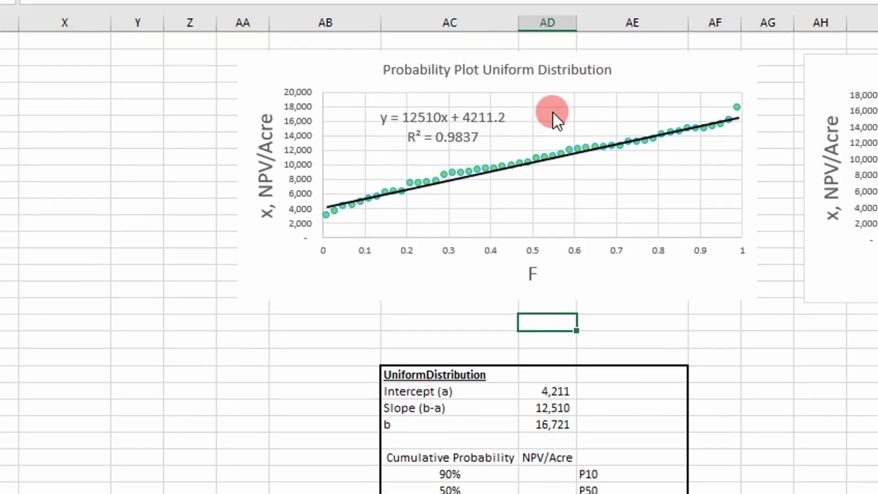
pyautogui.scroll(-2, 555, 231)
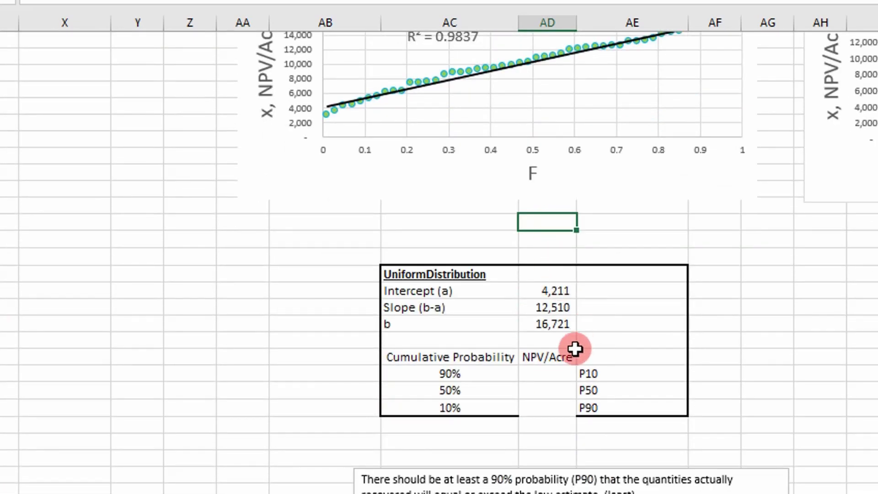
# Step: Enter =UniformInv(AD31,AD33,AC36) for the 90% NPV/Acre via Function Arguments
pyautogui.click(542, 378)
pyautogui.write('=')
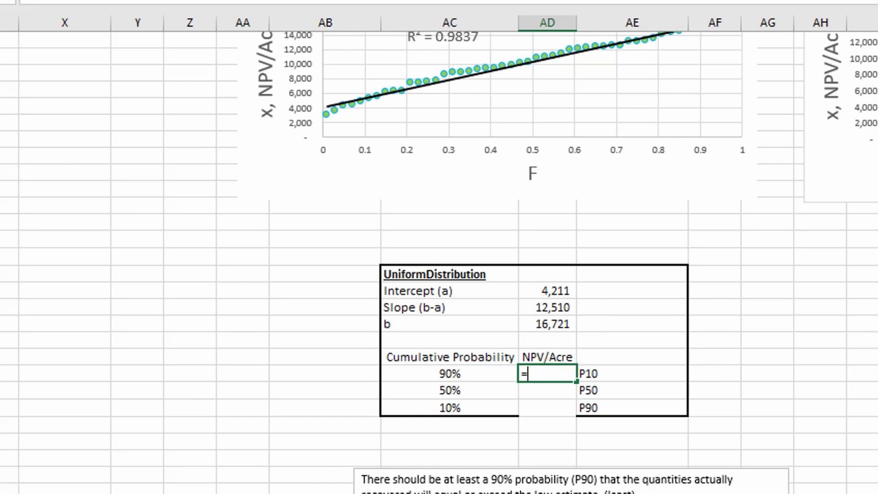
pyautogui.write('uni')
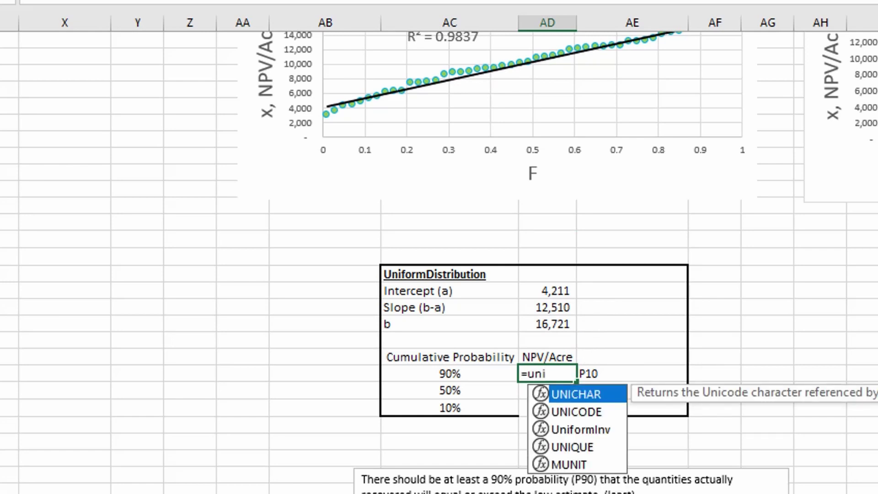
pyautogui.press('Down')
pyautogui.press('Down')
pyautogui.press('Tab')
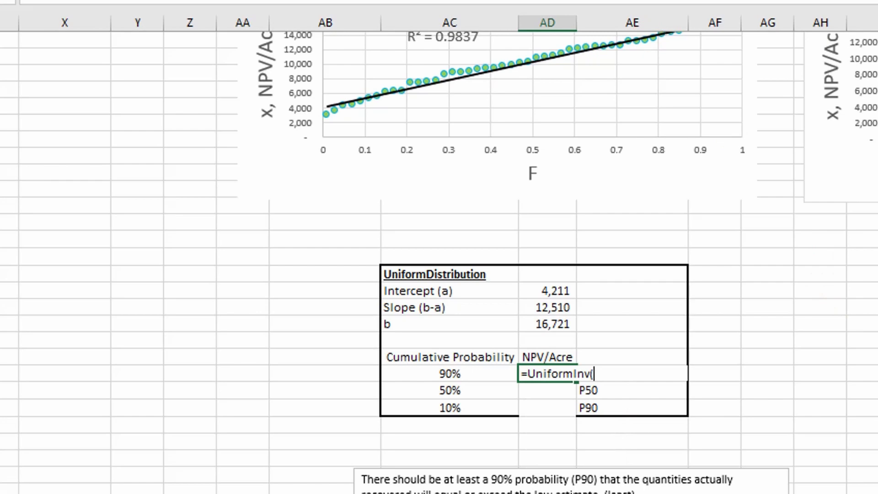
pyautogui.hotkey('ctrl', 'a')
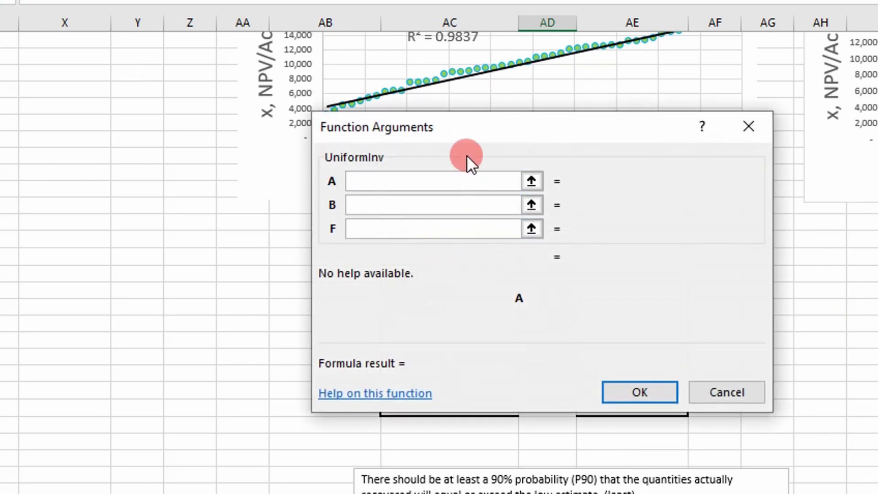
pyautogui.moveTo(465, 151); pyautogui.dragTo(237, 152)
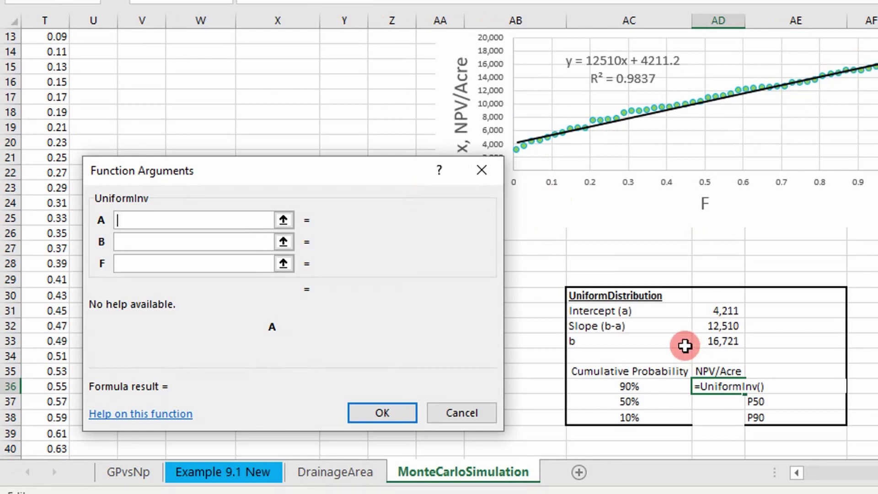
pyautogui.click(719, 310)
pyautogui.click(133, 238)
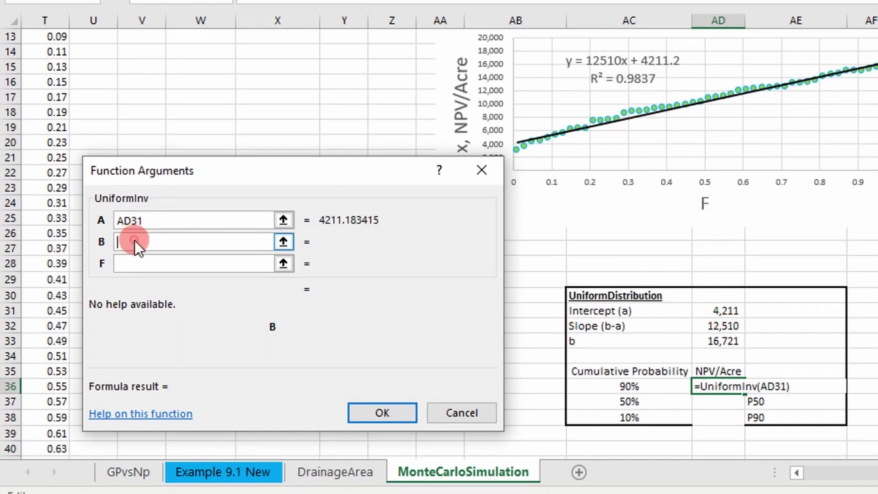
pyautogui.click(717, 341)
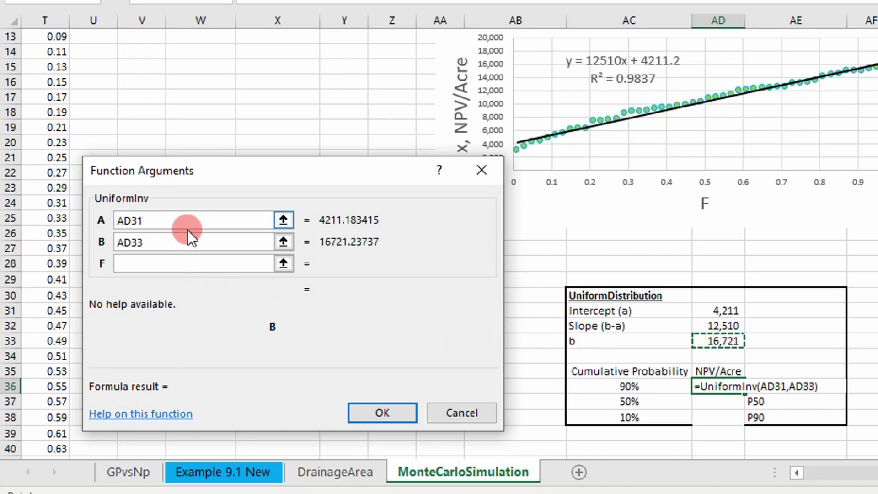
pyautogui.click(168, 265)
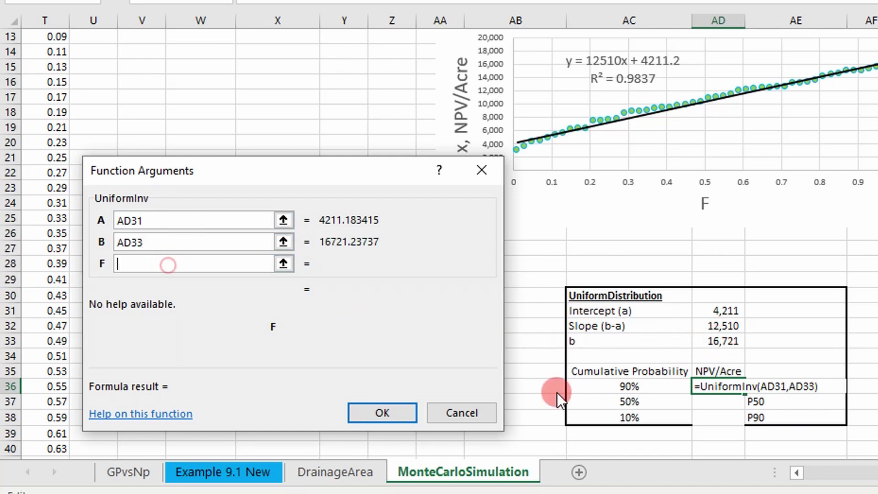
pyautogui.click(655, 388)
pyautogui.press('Return')
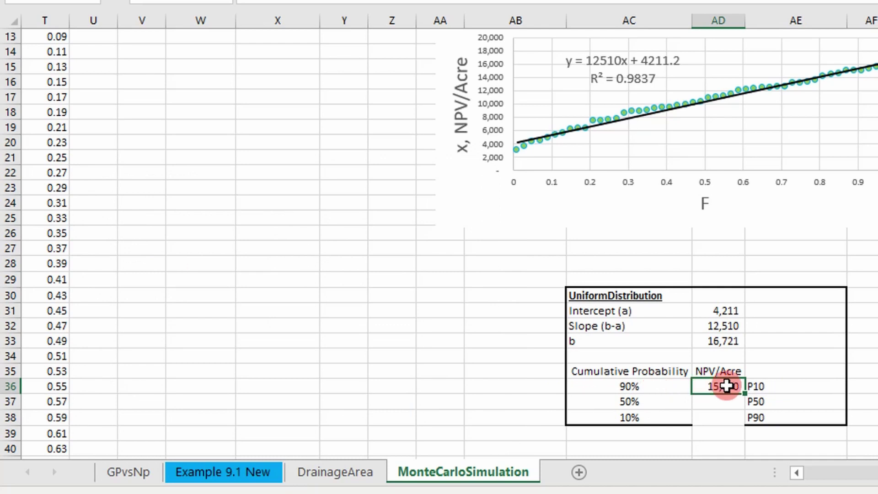
# Step: Lock the a and b references and fill down, giving 15,470, 10,466 and 5,462
pyautogui.doubleClick(728, 387)
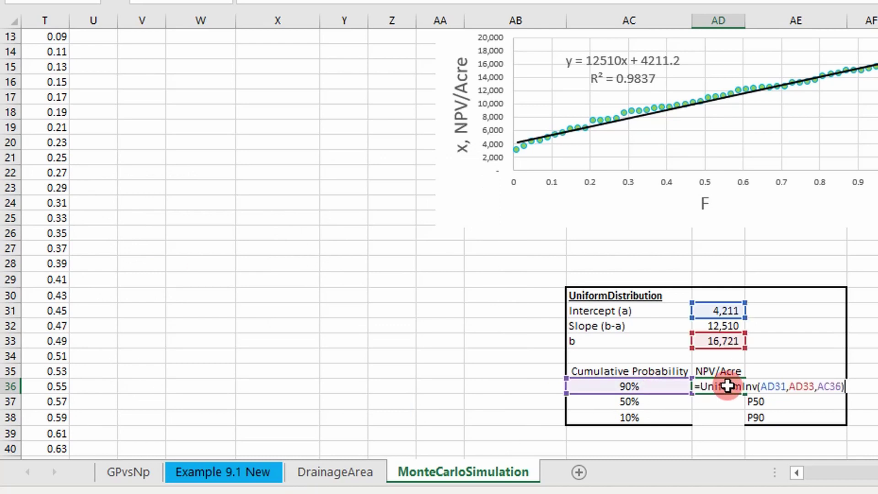
pyautogui.click(775, 387)
pyautogui.press('F4')
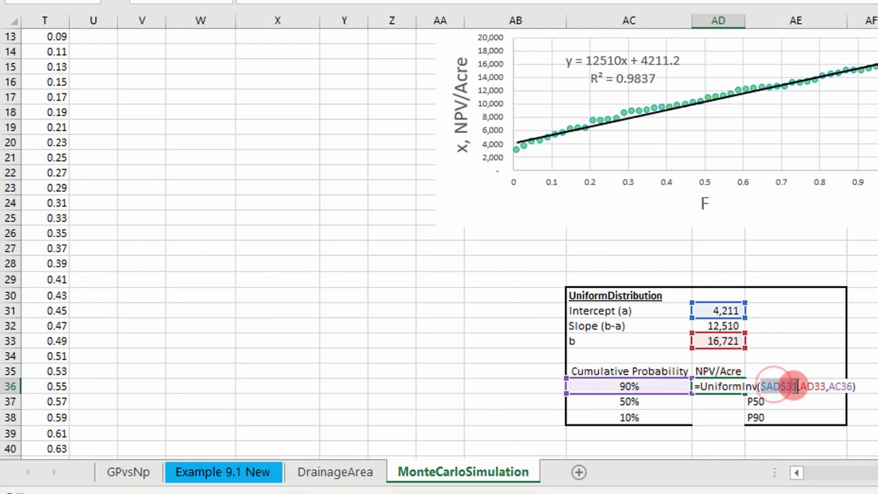
pyautogui.click(808, 386)
pyautogui.press('F4')
pyautogui.press('Return')
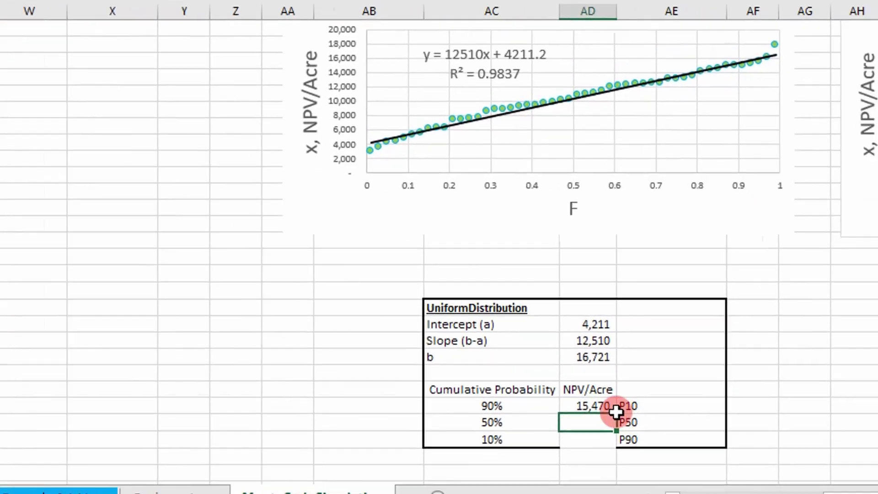
pyautogui.click(739, 389)
pyautogui.doubleClick(470, 438)
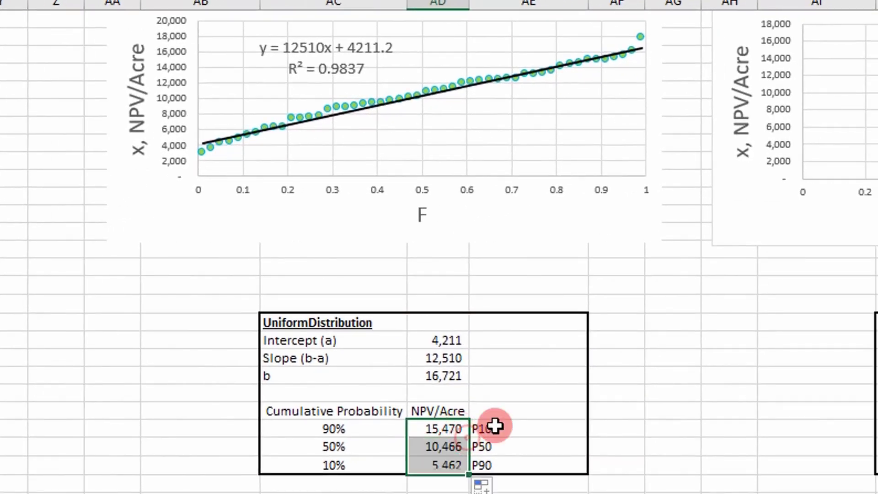
pyautogui.click(668, 394)
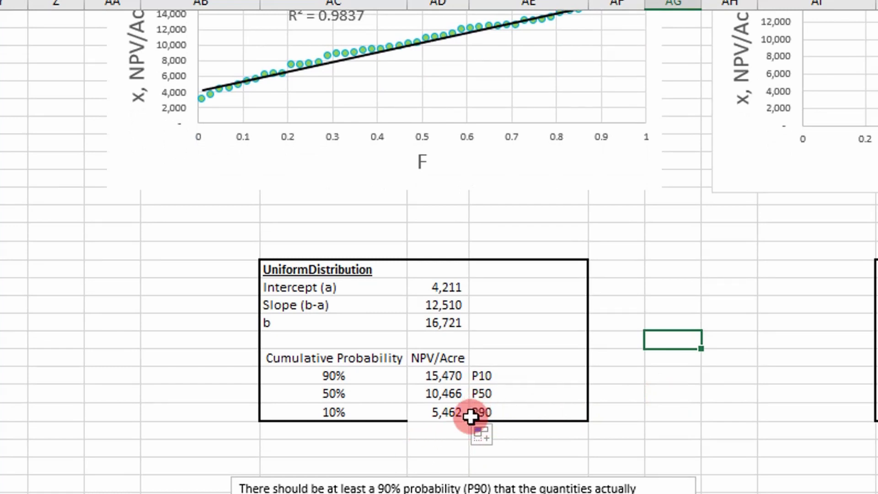
pyautogui.scroll(1, 466, 402)
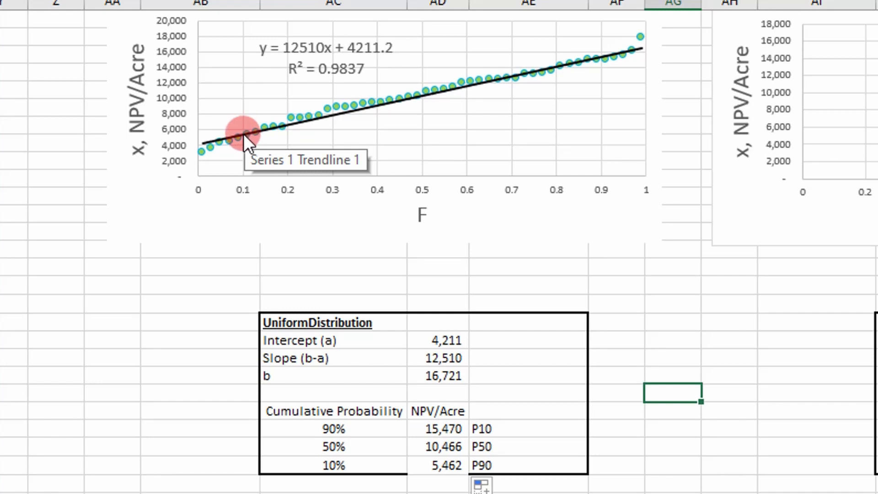
pyautogui.scroll(1, 240, 136)
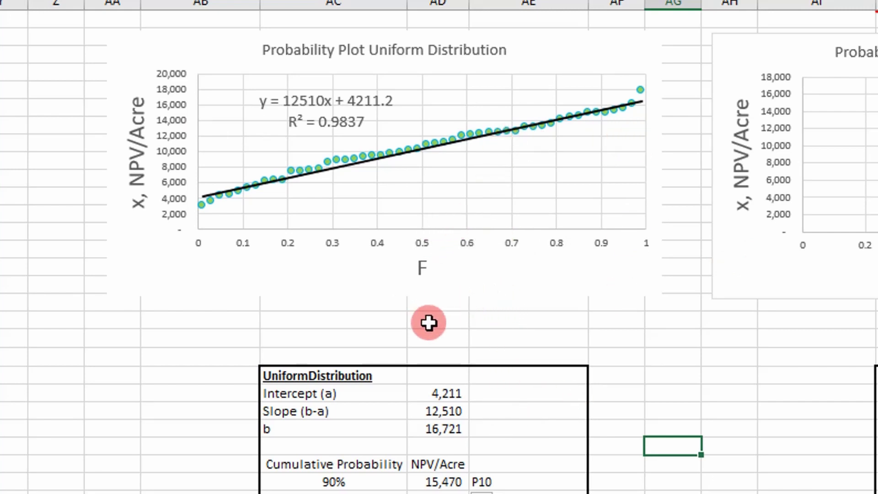
pyautogui.scroll(1, 429, 323)
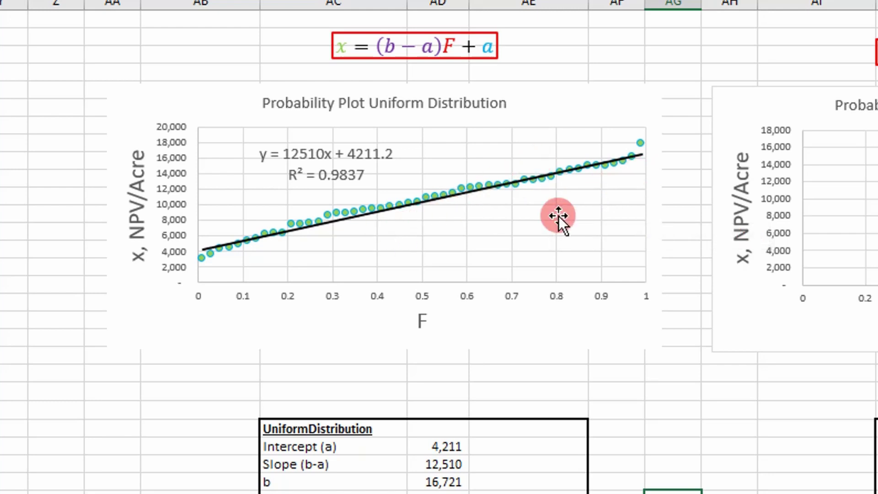
pyautogui.scroll(-1, 559, 216)
pyautogui.scroll(-1, 495, 273)
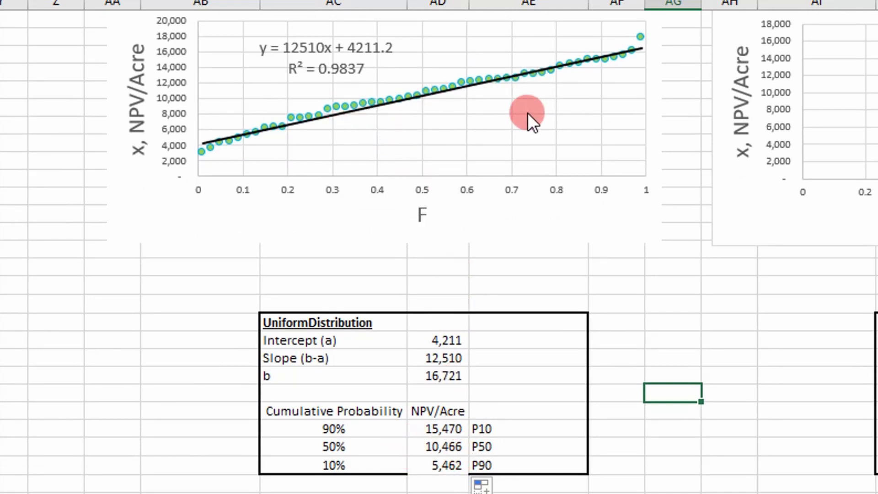
pyautogui.scroll(1, 518, 352)
pyautogui.scroll(1, 502, 378)
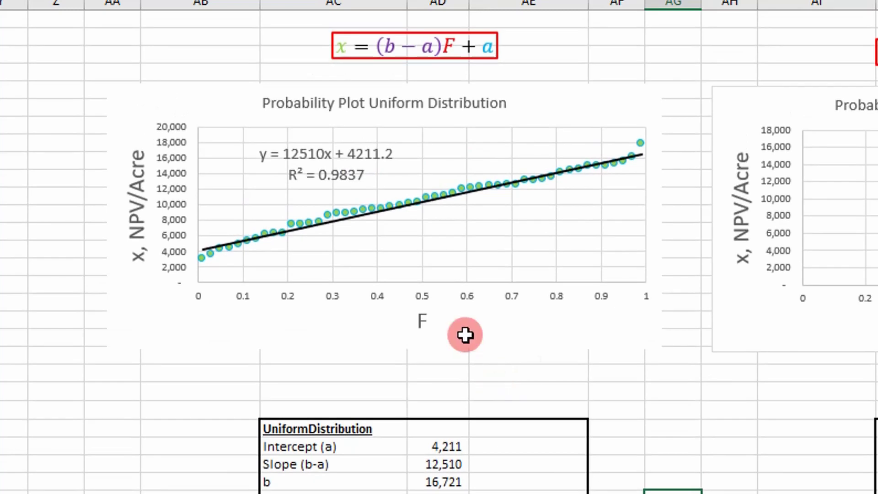
pyautogui.hscroll(3, 624, 458)
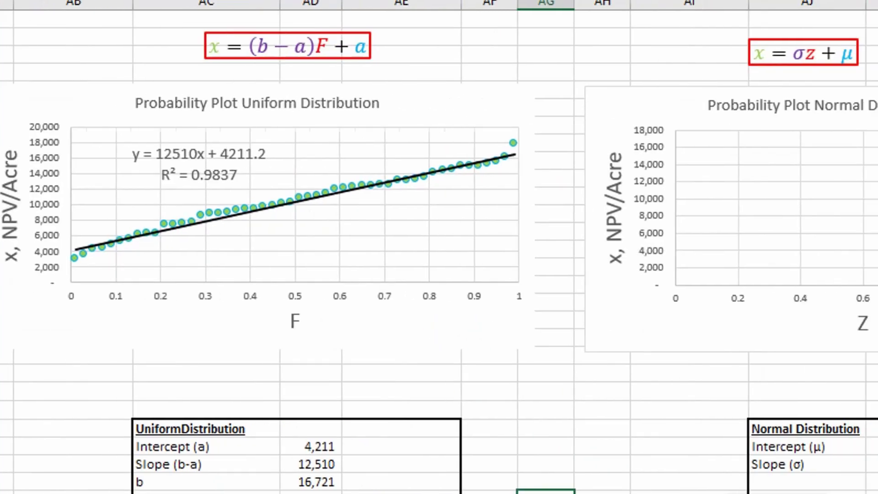
pyautogui.hscroll(3, 677, 106)
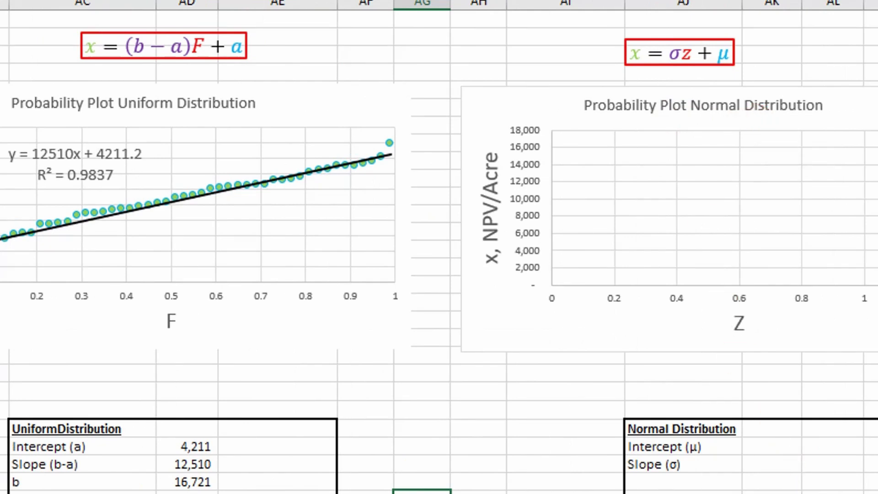
pyautogui.hscroll(-7, 439, 247)
pyautogui.hscroll(-3, 439, 247)
pyautogui.hscroll(-1, 439, 247)
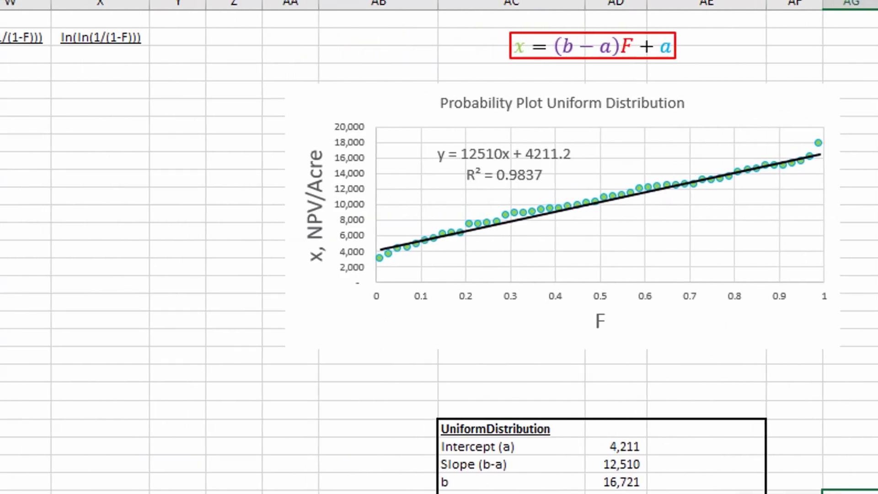
pyautogui.hscroll(-2, 439, 247)
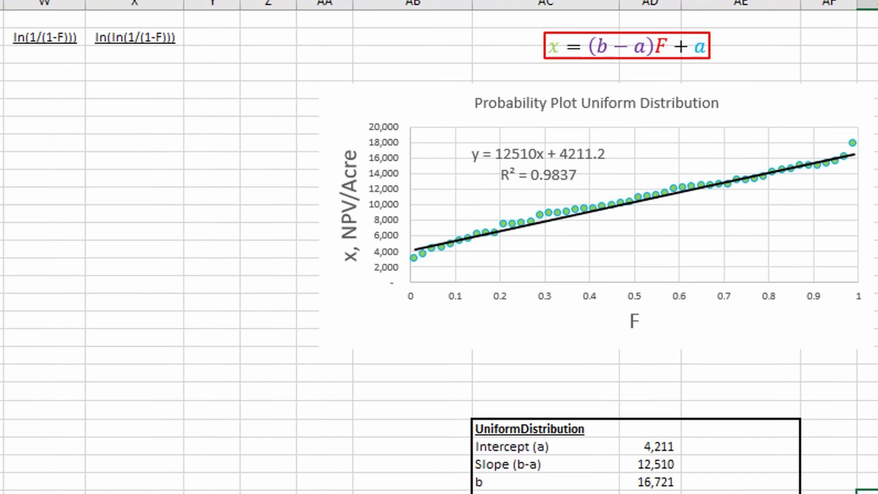